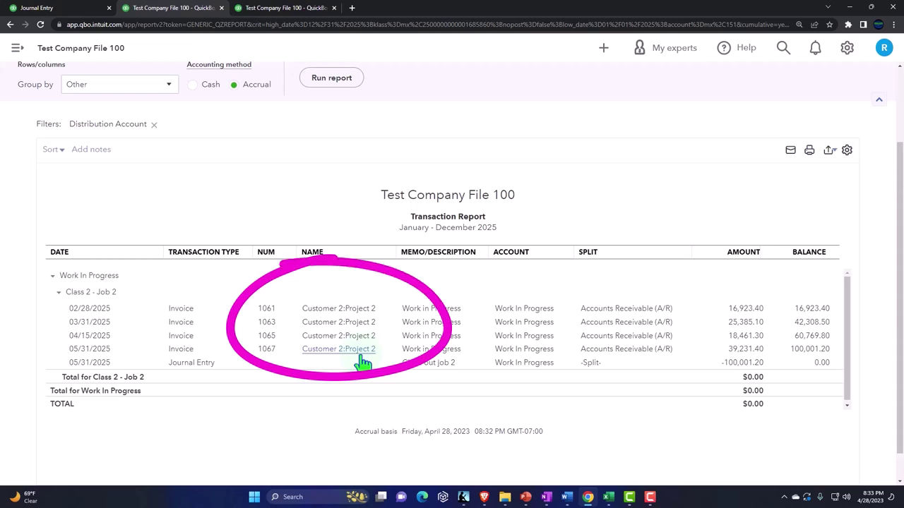
# Return to the Balance Sheet summary and drill into Class 2 - Job 2's Work In Progress 0.00
pyautogui.scroll(2, 127, 171)
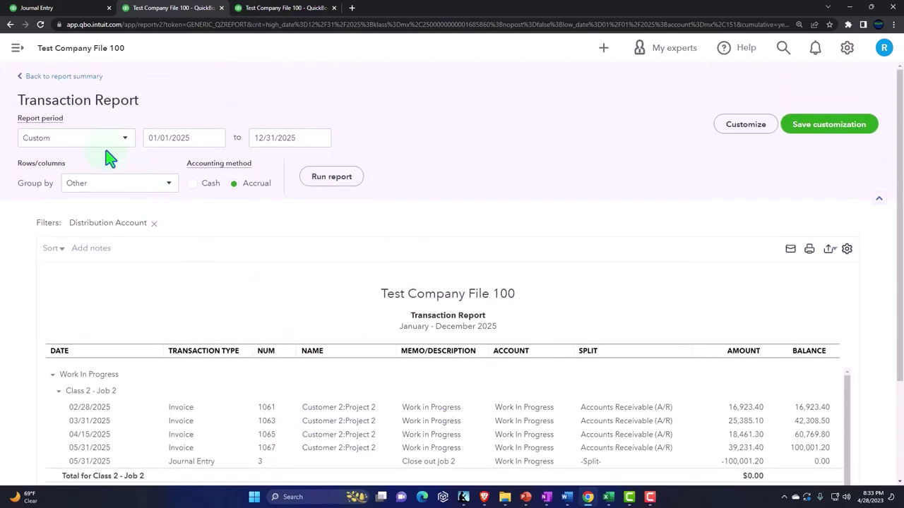
pyautogui.click(61, 79)
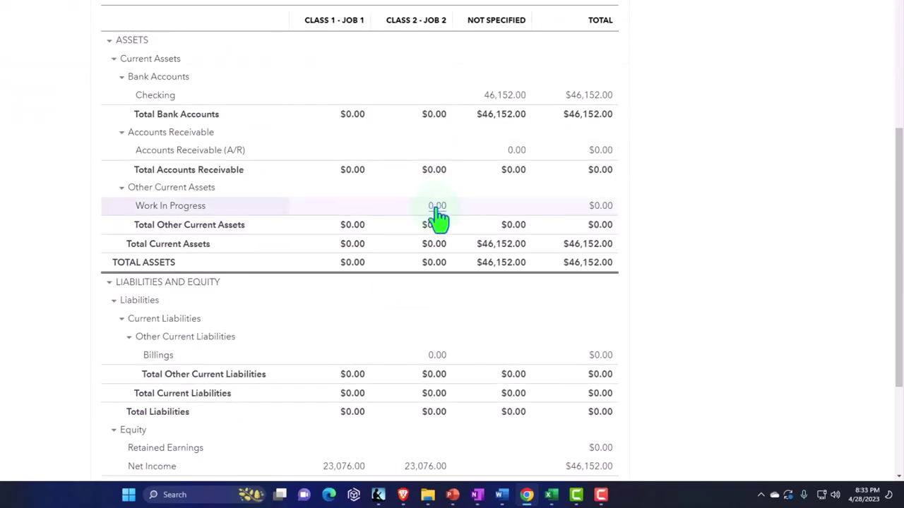
pyautogui.click(468, 230)
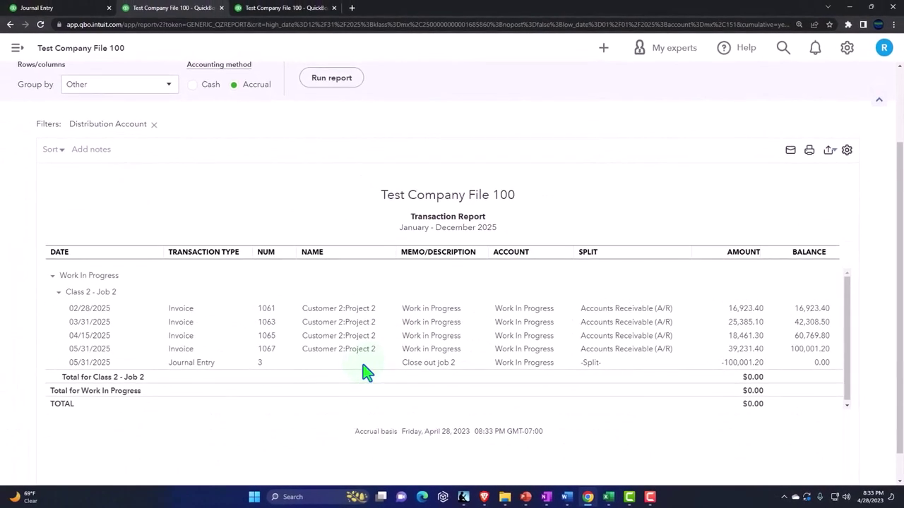
# Regroup the Work In Progress transaction report by Customer and rerun it
pyautogui.click(168, 92)
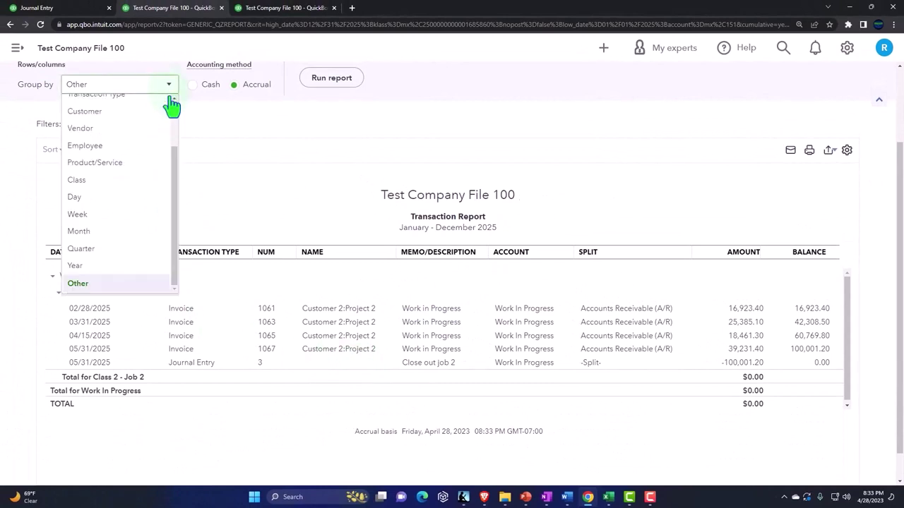
pyautogui.scroll(2, 144, 205)
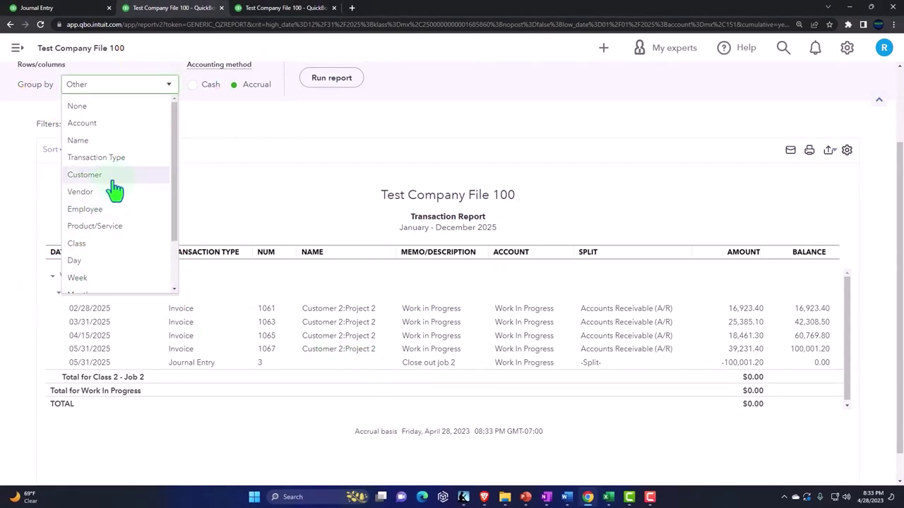
pyautogui.click(113, 176)
pyautogui.click(332, 79)
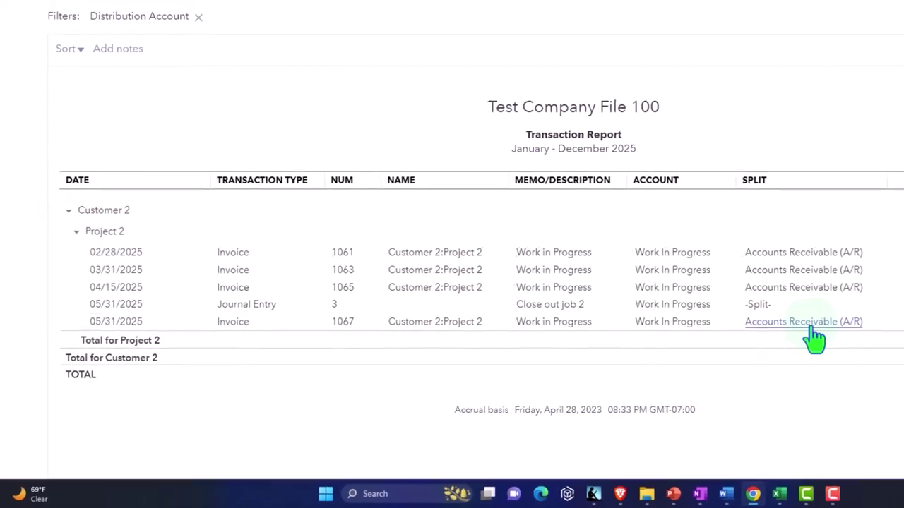
pyautogui.scroll(2, 221, 389)
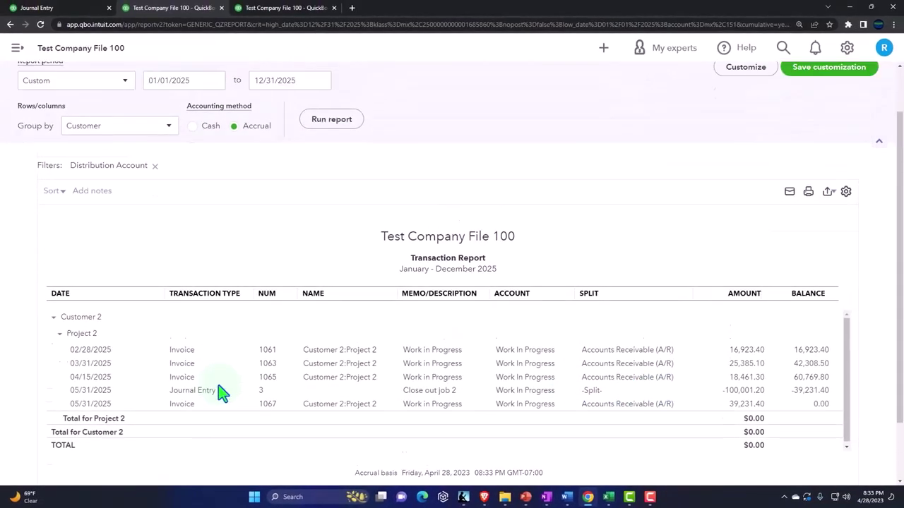
pyautogui.click(77, 85)
pyautogui.scroll(-3, 176, 274)
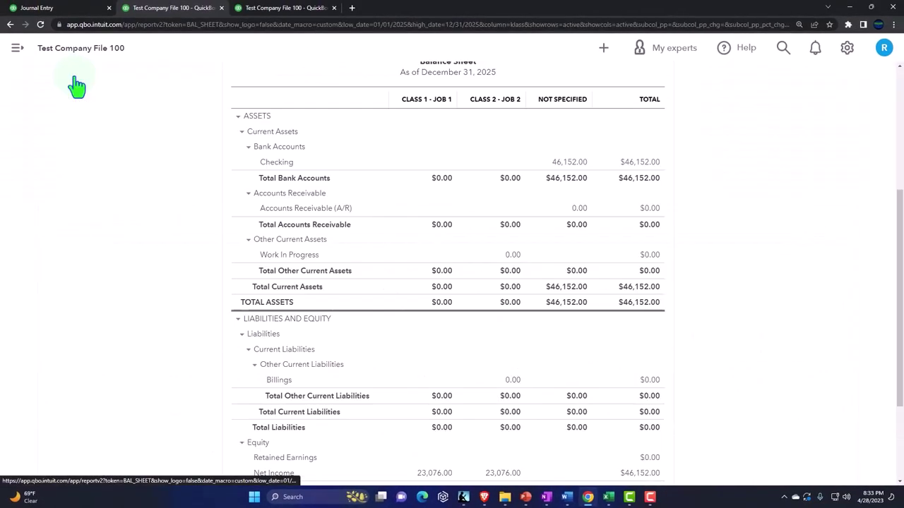
pyautogui.scroll(-2, 177, 274)
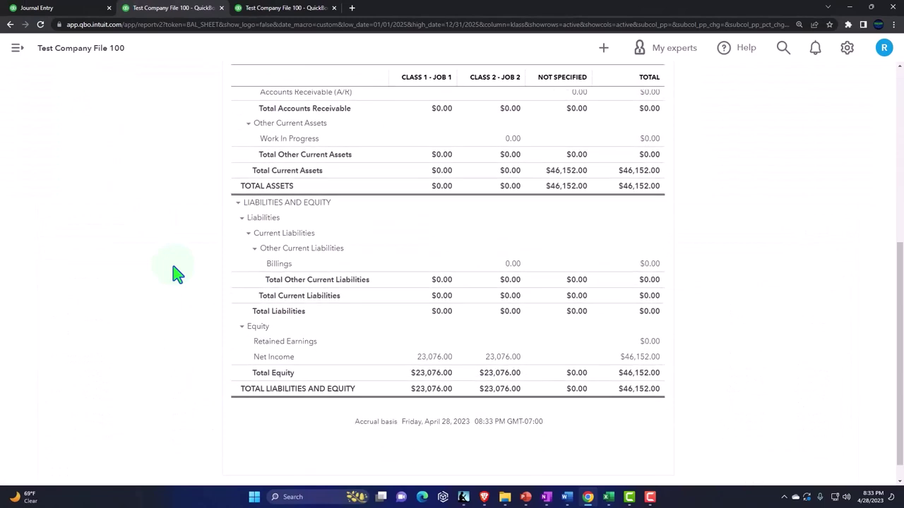
pyautogui.click(512, 141)
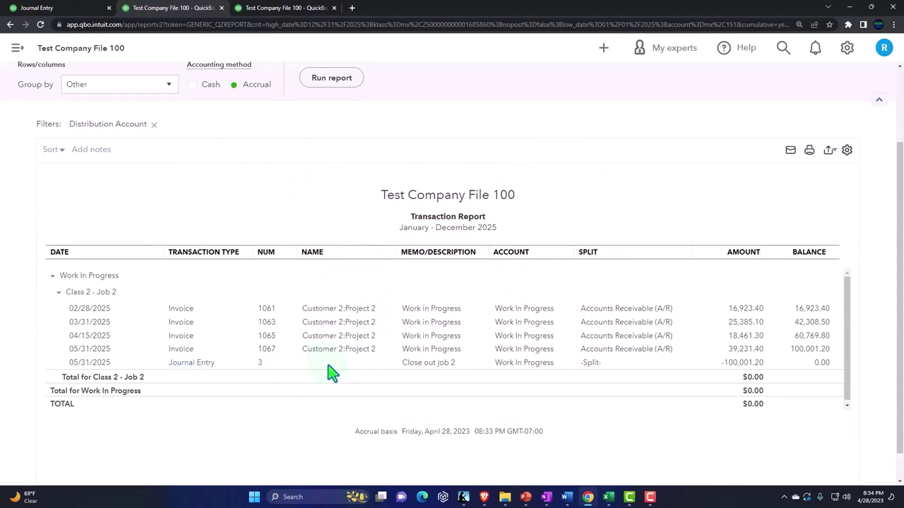
pyautogui.scroll(1, 240, 275)
pyautogui.click(172, 137)
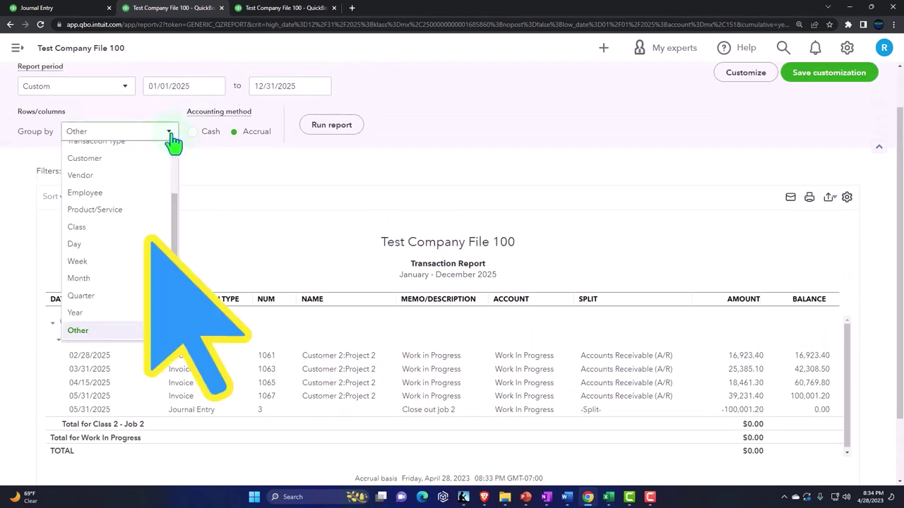
pyautogui.scroll(2, 106, 233)
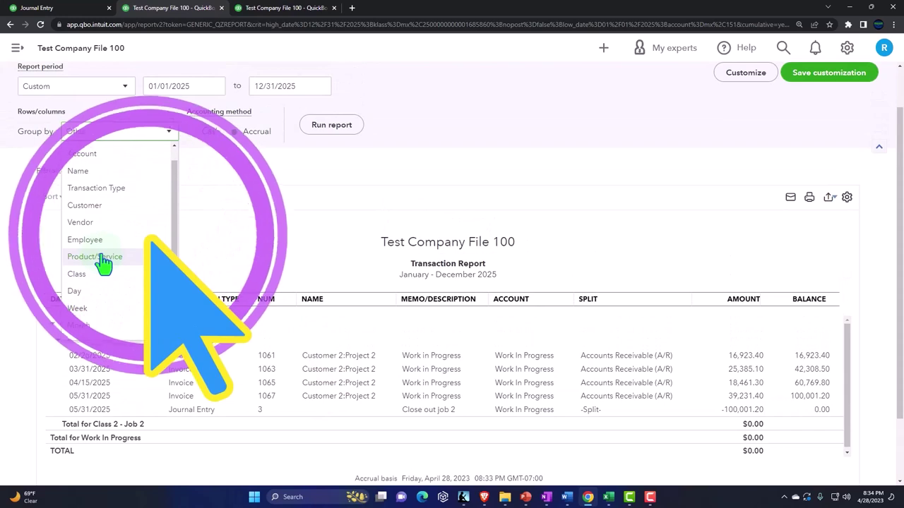
pyautogui.click(85, 204)
pyautogui.click(319, 131)
pyautogui.scroll(-1, 378, 343)
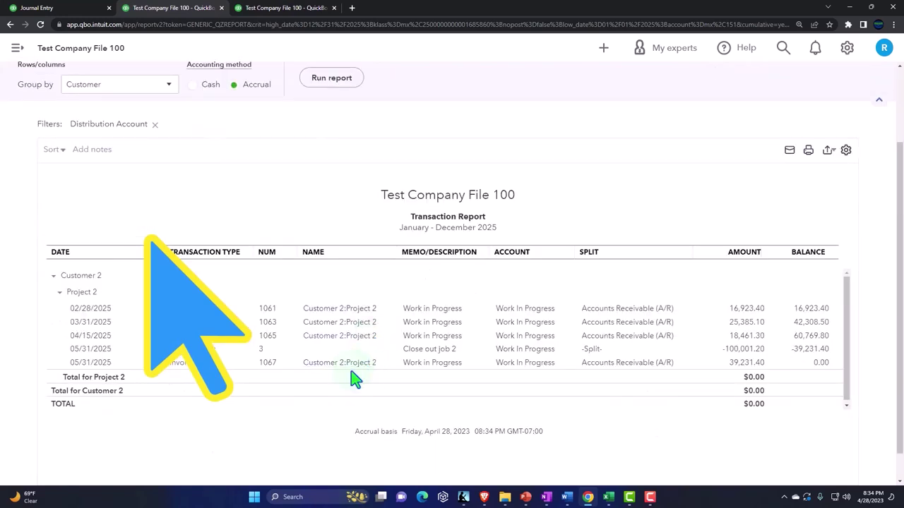
pyautogui.click(60, 293)
pyautogui.click(61, 294)
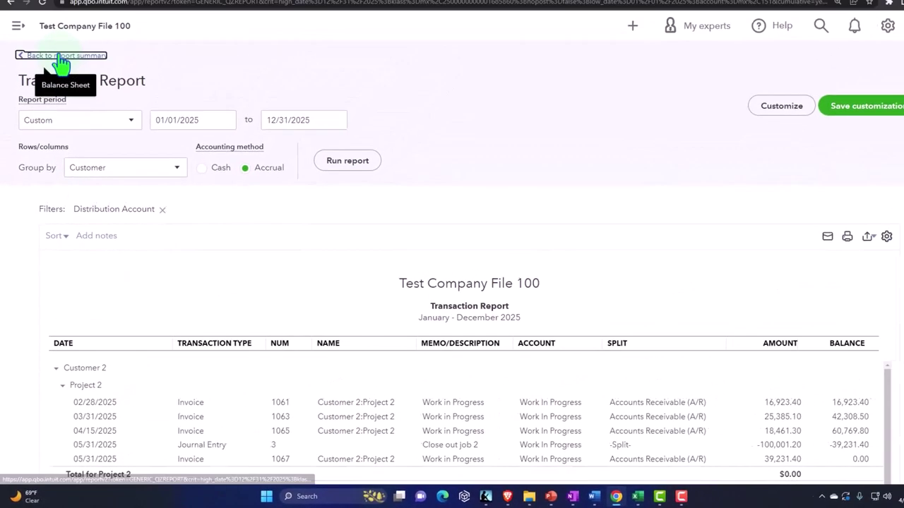
pyautogui.click(61, 56)
# Close the blank journal entry and open Customer 2's page from the customer list
pyautogui.click(68, 8)
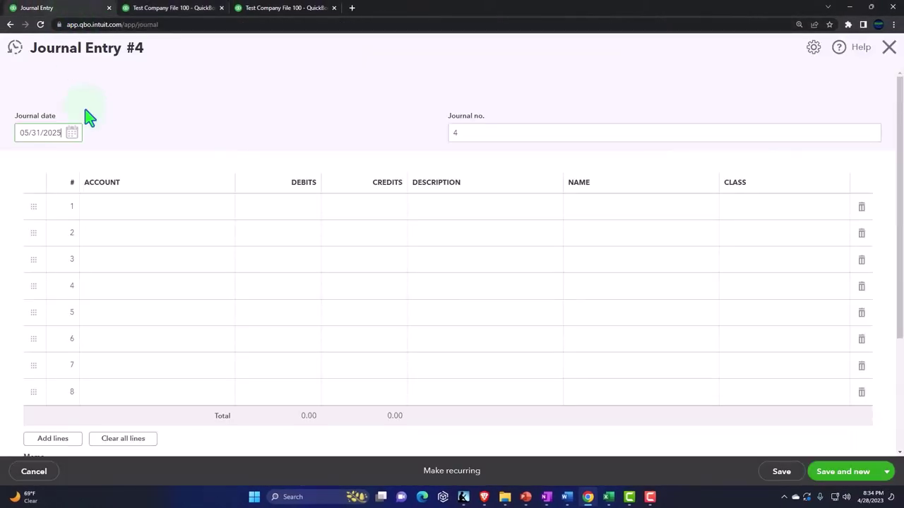
pyautogui.click(890, 49)
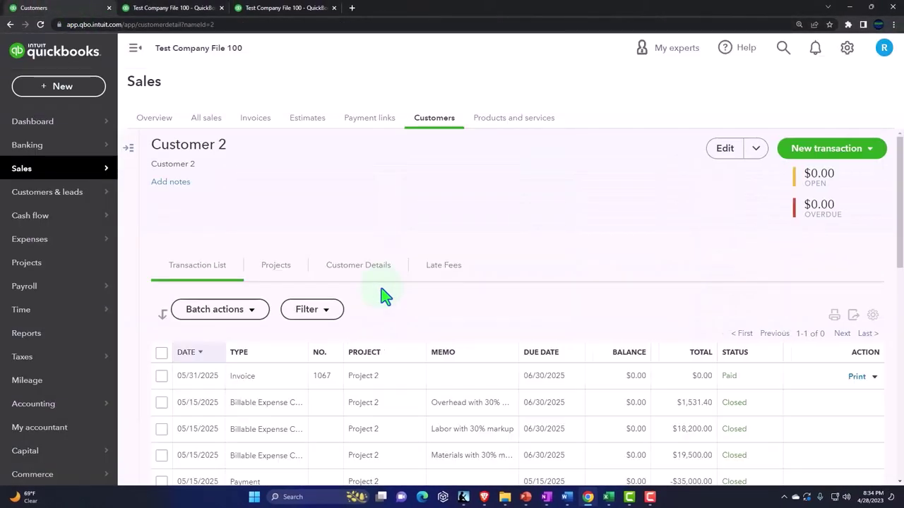
pyautogui.moveTo(47, 302)
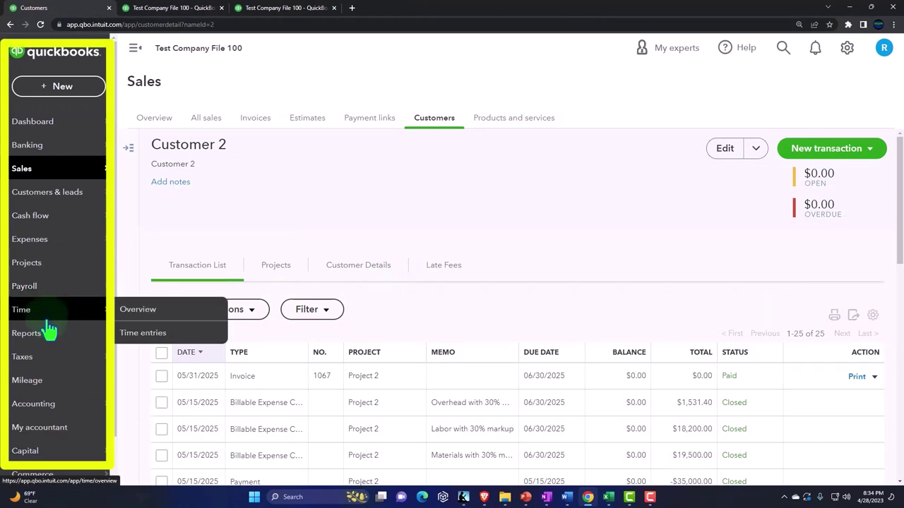
pyautogui.click(33, 177)
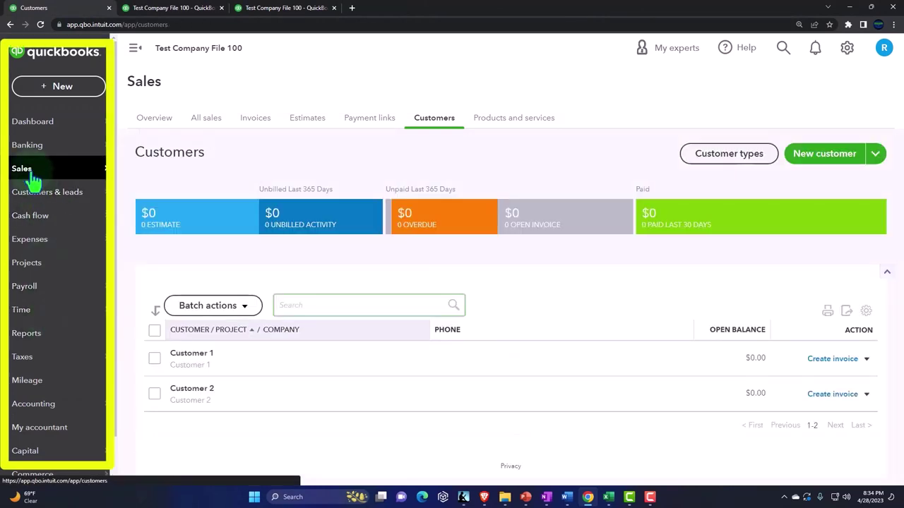
pyautogui.click(191, 390)
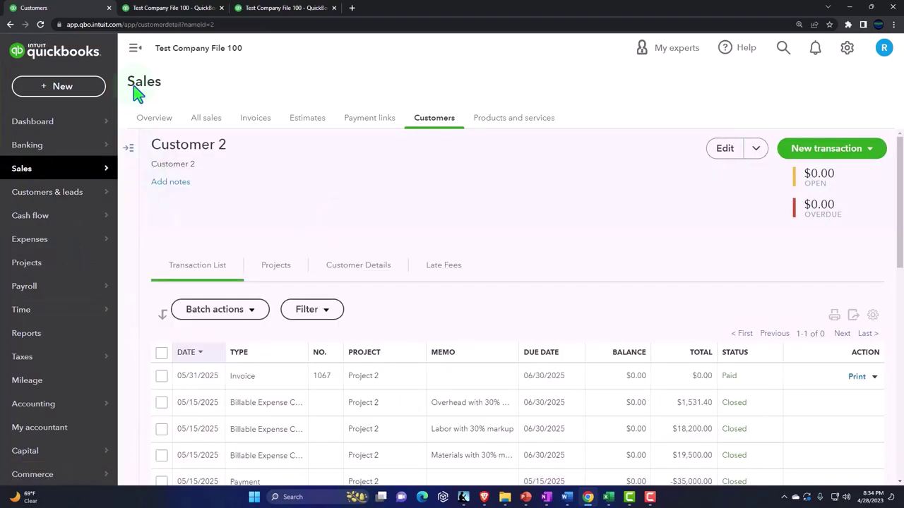
# Review Customer 2's transactions with the sidebar collapsed, then open Project 2's detail page
pyautogui.click(136, 51)
pyautogui.scroll(-1, 339, 292)
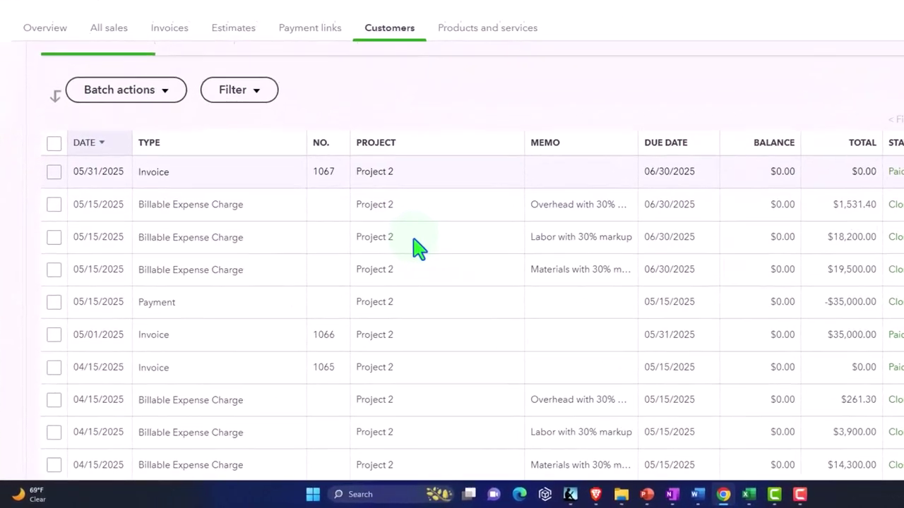
pyautogui.scroll(-5, 418, 247)
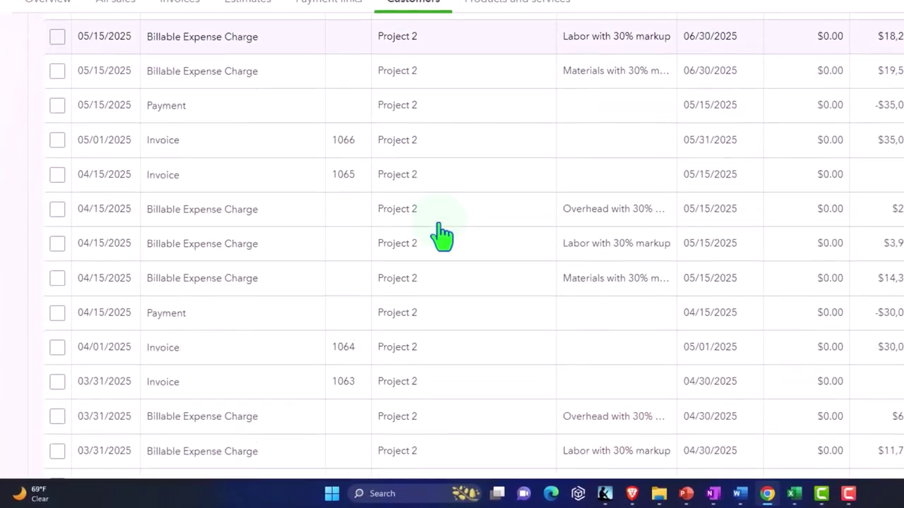
pyautogui.scroll(-4, 441, 237)
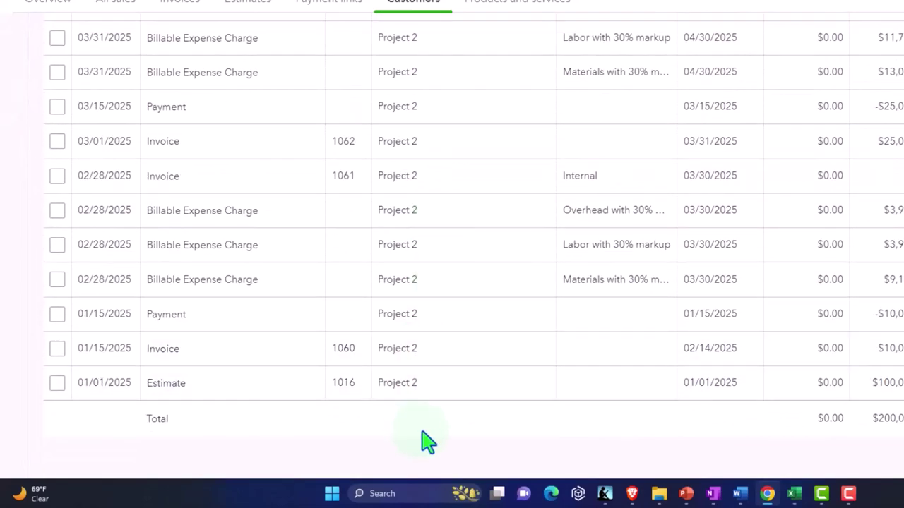
pyautogui.scroll(6, 427, 441)
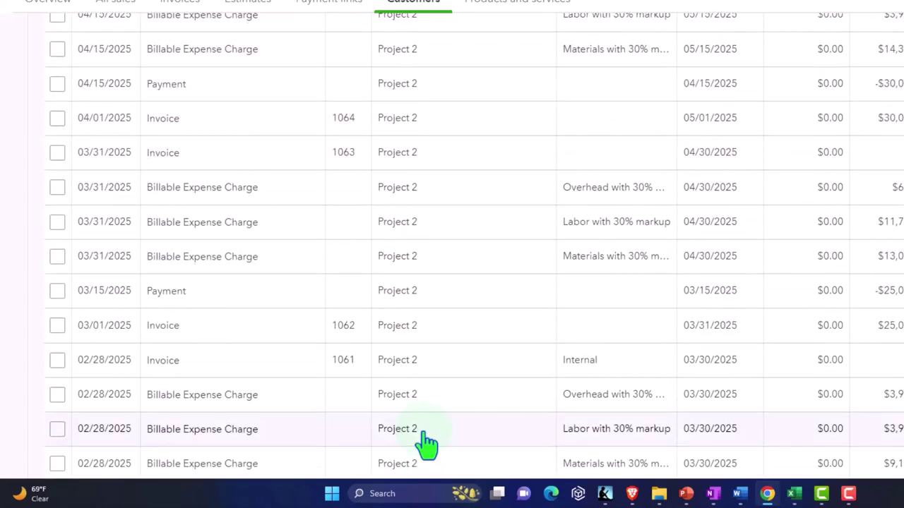
pyautogui.scroll(3, 427, 441)
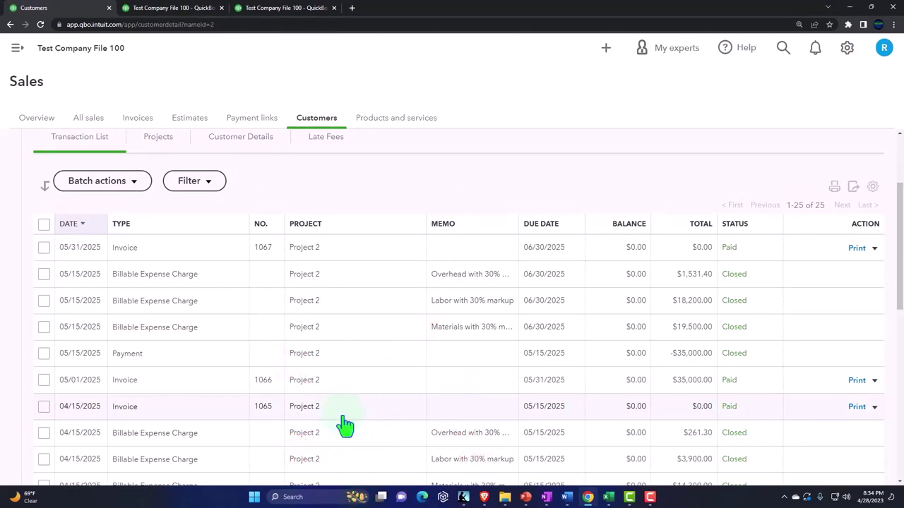
pyautogui.click(344, 420)
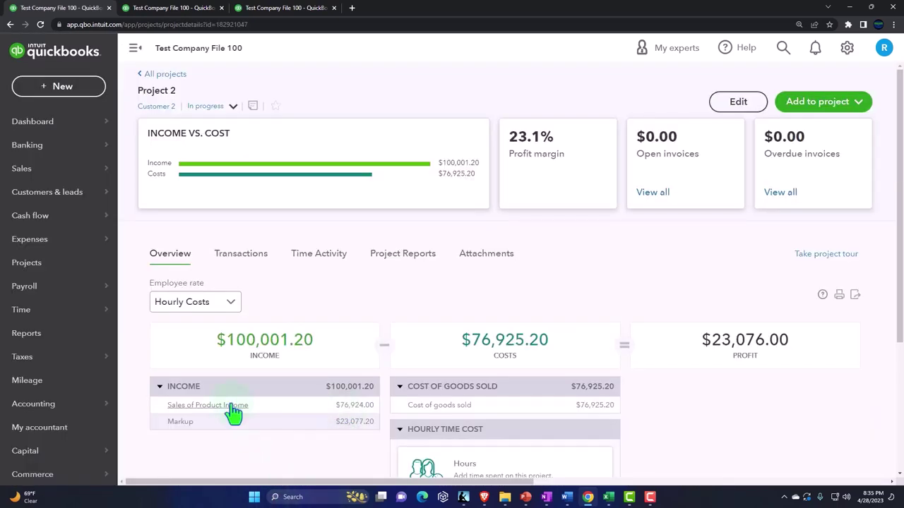
# Go back to Customer 2's page, review it, then return to the balance sheet by class report
pyautogui.moveTo(43, 295)
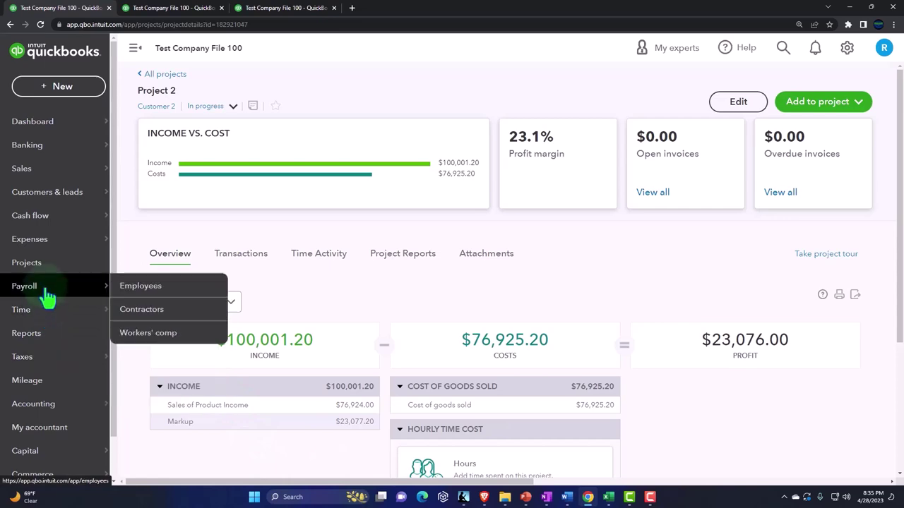
pyautogui.click(32, 169)
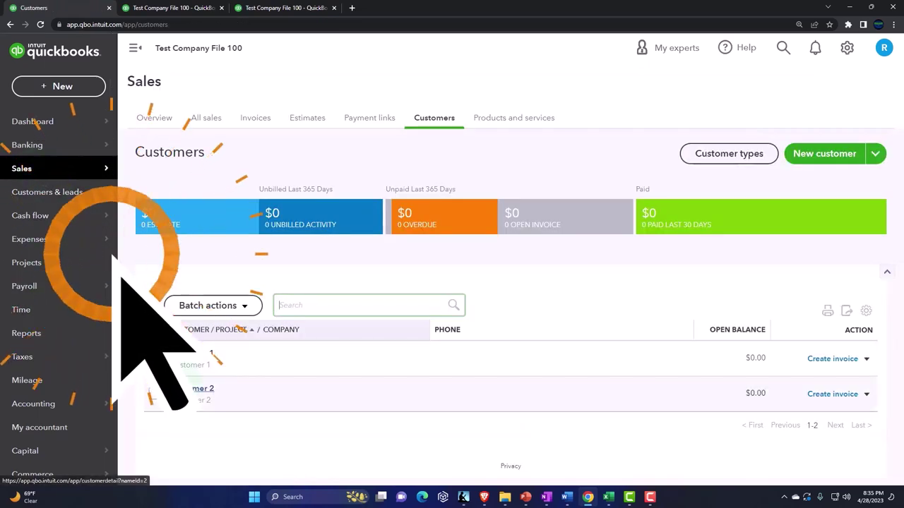
pyautogui.click(198, 388)
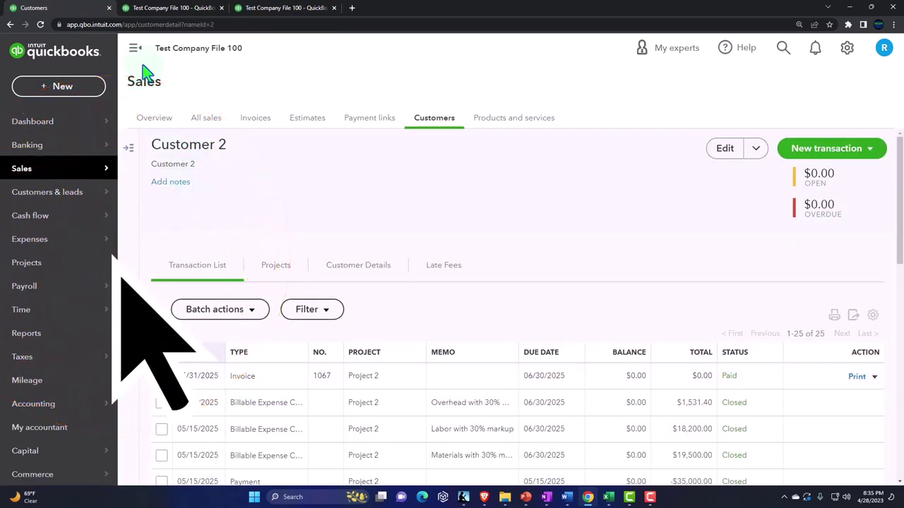
pyautogui.click(135, 51)
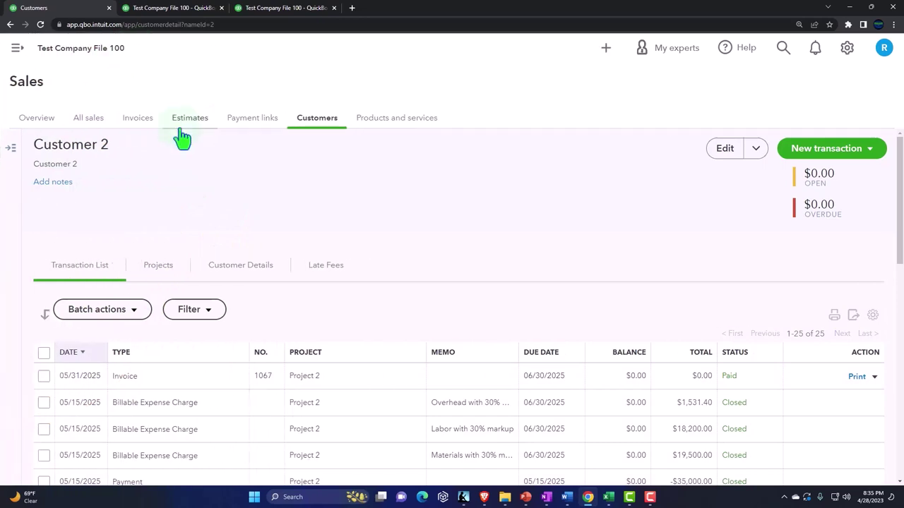
pyautogui.scroll(-2, 238, 284)
pyautogui.scroll(3, 238, 285)
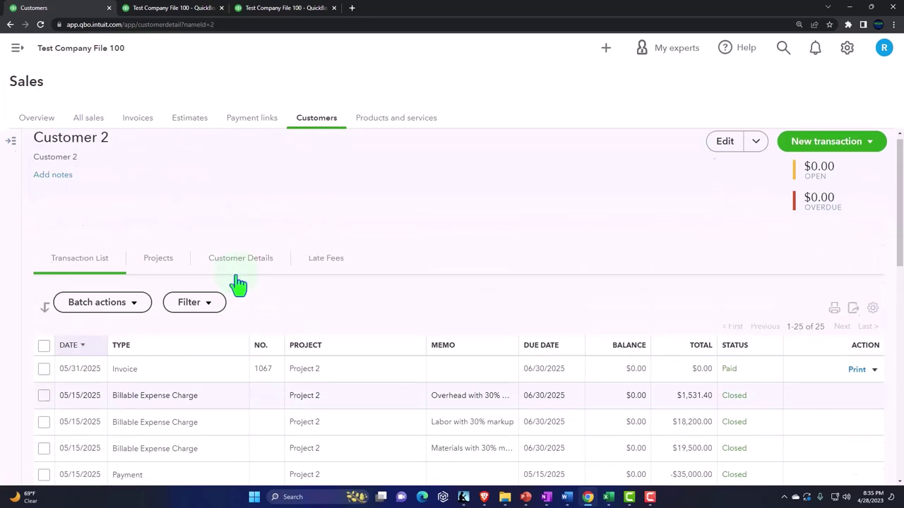
pyautogui.click(157, 11)
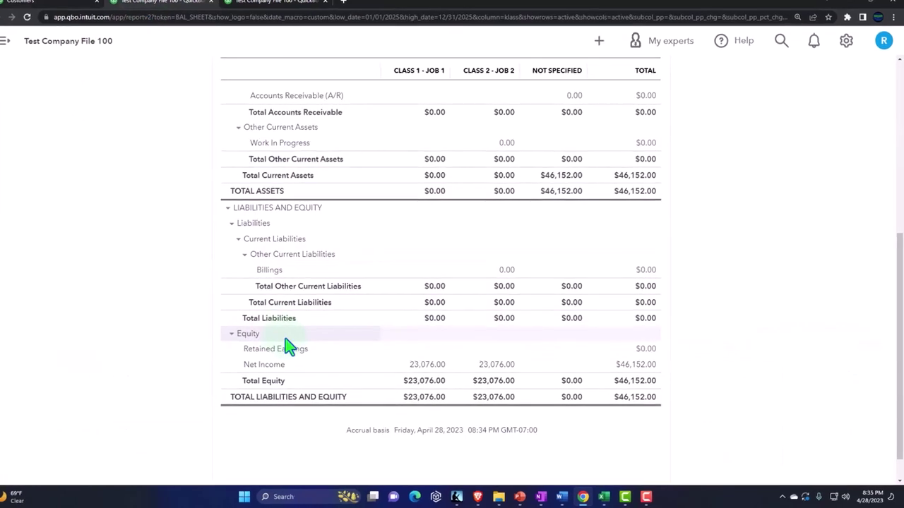
# Delete Journal Entry 3 (Close out job 2) from the Work In Progress drill-down
pyautogui.scroll(3, 282, 304)
pyautogui.click(406, 204)
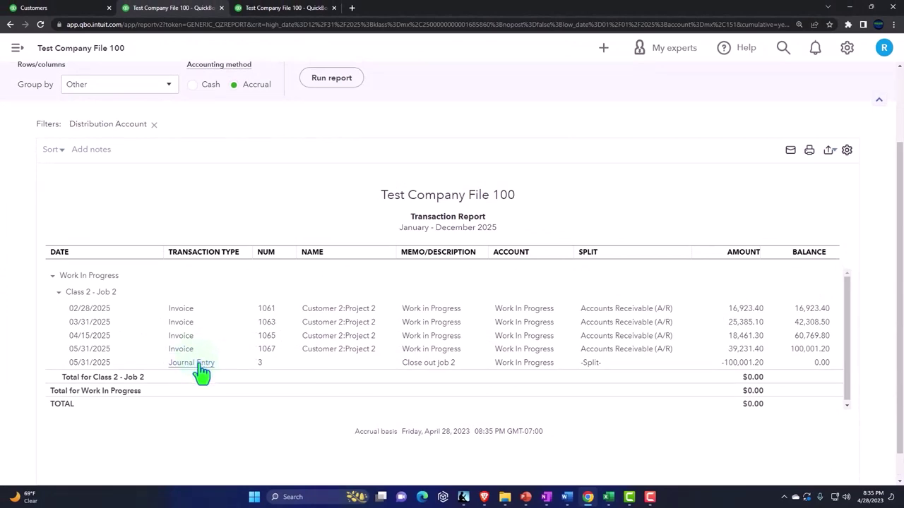
pyautogui.click(200, 365)
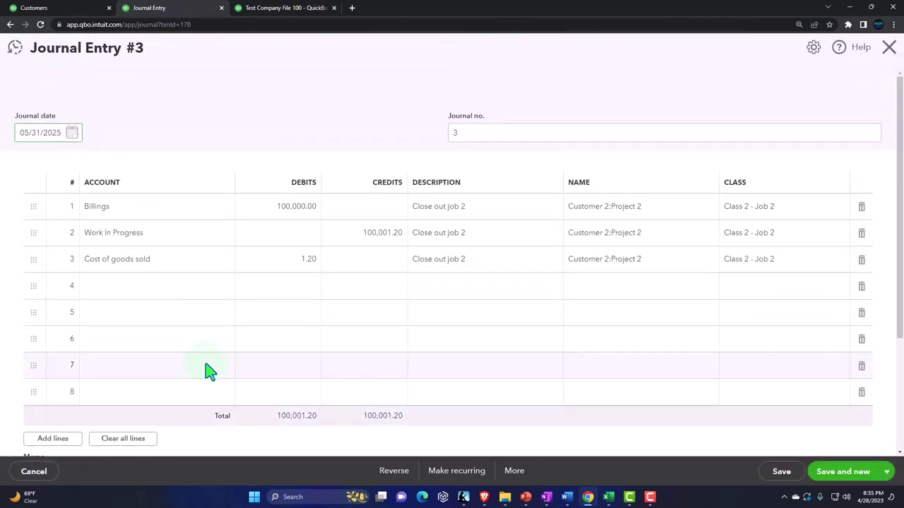
pyautogui.click(516, 471)
pyautogui.click(495, 393)
pyautogui.click(528, 290)
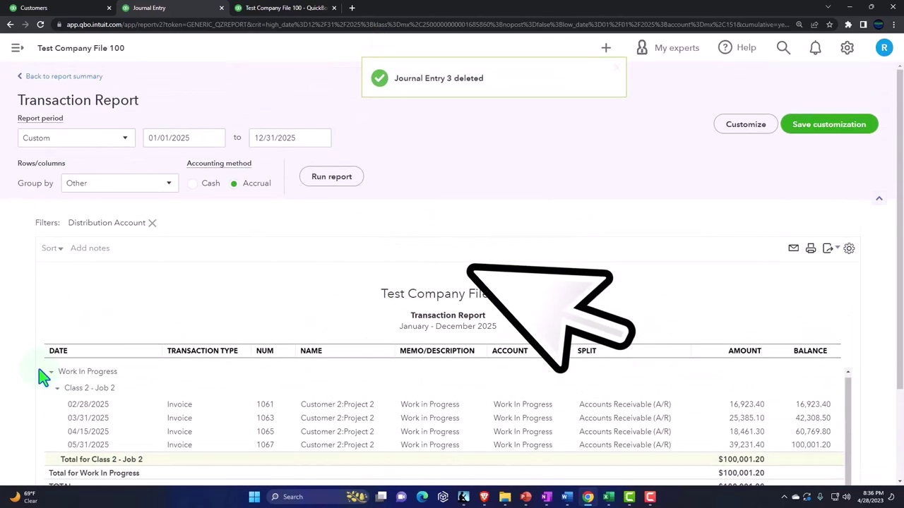
# Review the balance sheet summary (Work In Progress 100,001.20, Billings 100,000.00), then return to Customer 2's page
pyautogui.click(64, 77)
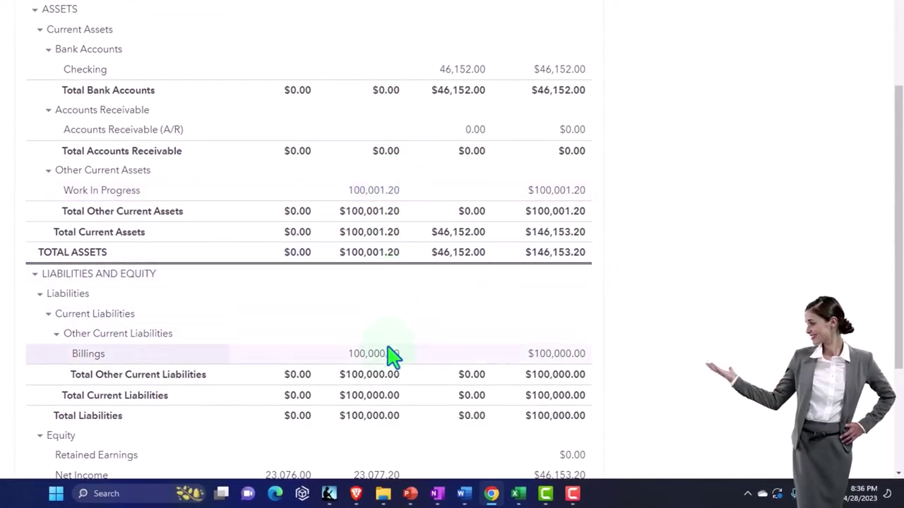
pyautogui.scroll(5, 389, 360)
pyautogui.scroll(-5, 268, 337)
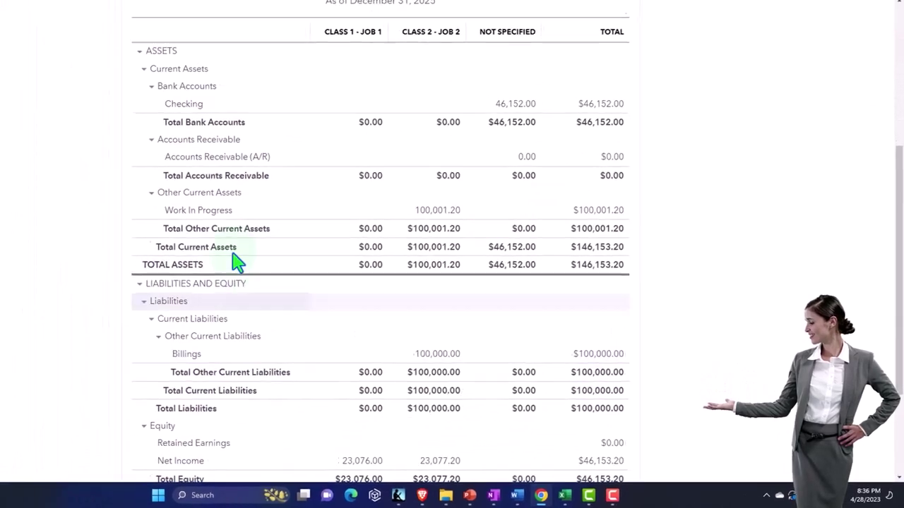
pyautogui.hotkey('ctrl', '1')
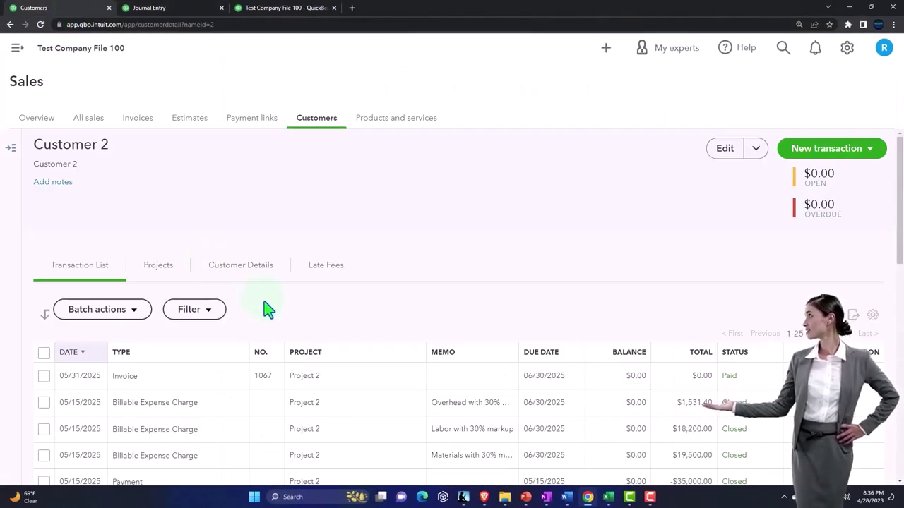
pyautogui.scroll(-1, 267, 309)
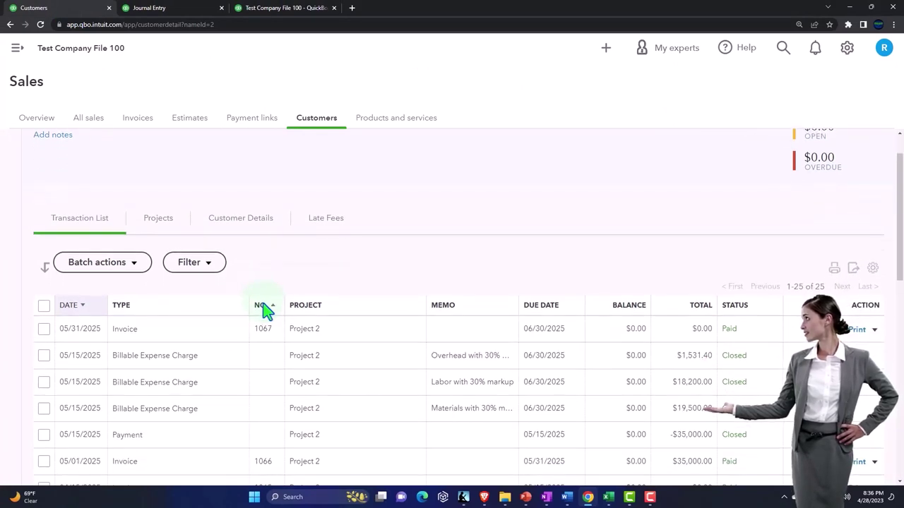
pyautogui.scroll(1, 265, 320)
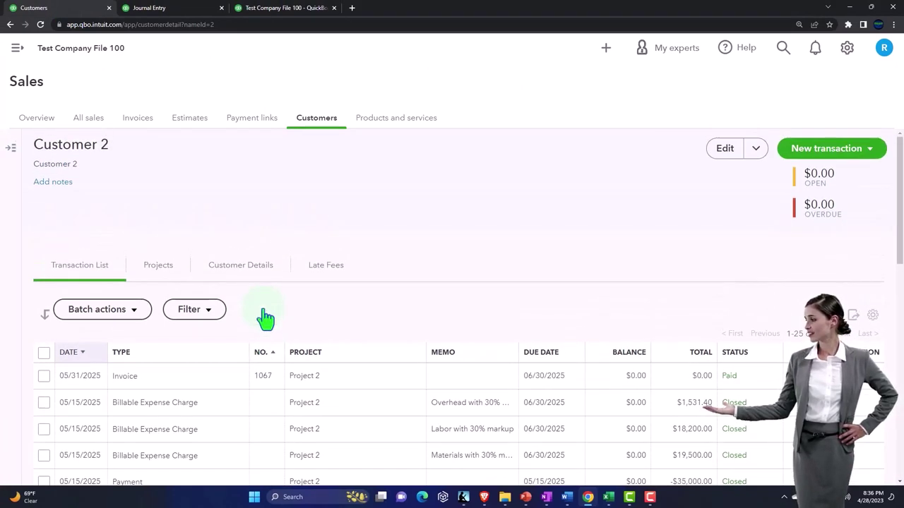
# Start invoice #1069 billed to Customer 2:Project 2
pyautogui.click(869, 151)
pyautogui.click(805, 173)
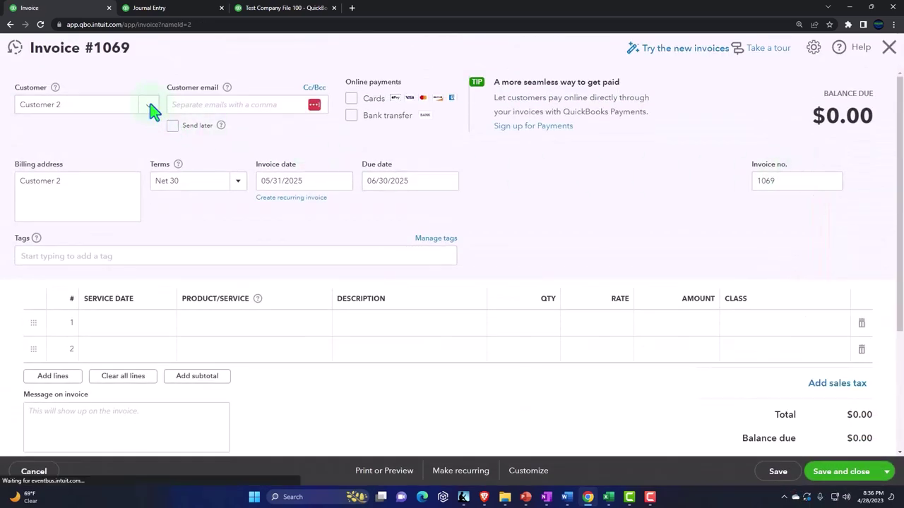
pyautogui.click(148, 105)
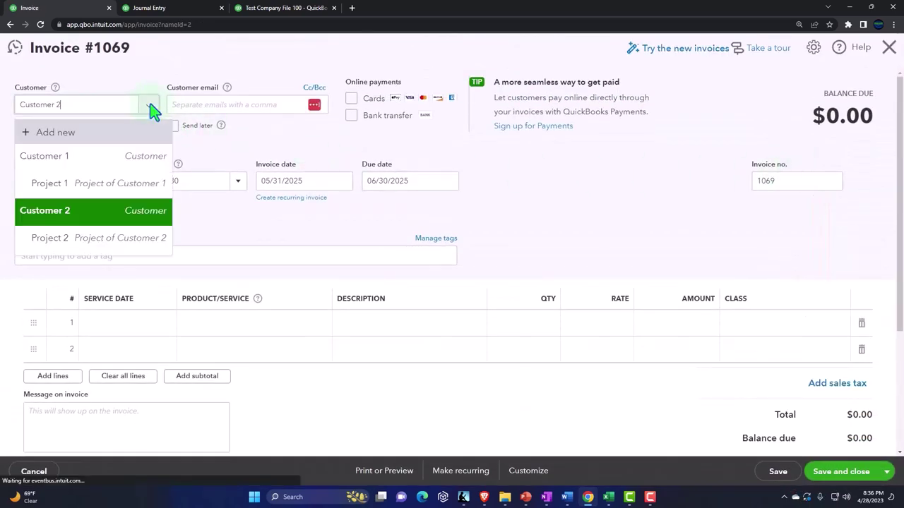
pyautogui.click(68, 238)
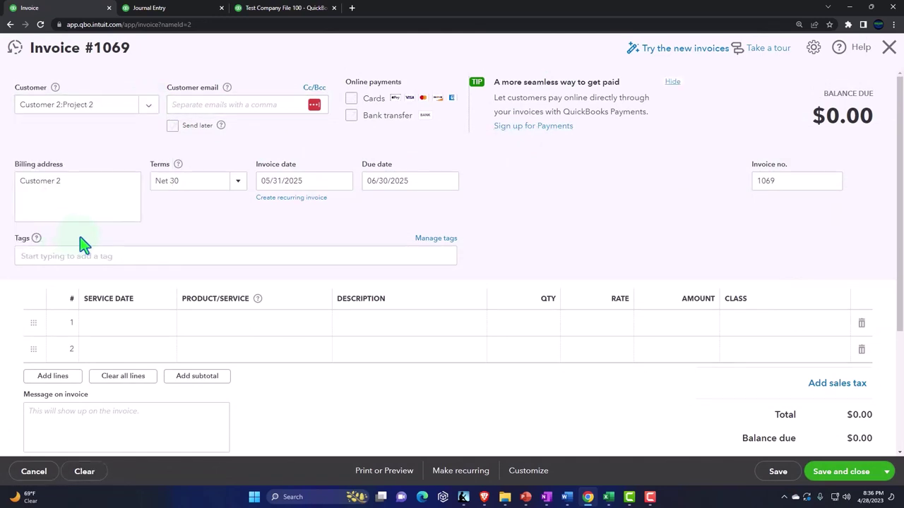
pyautogui.press('Tab')
pyautogui.press('Tab')
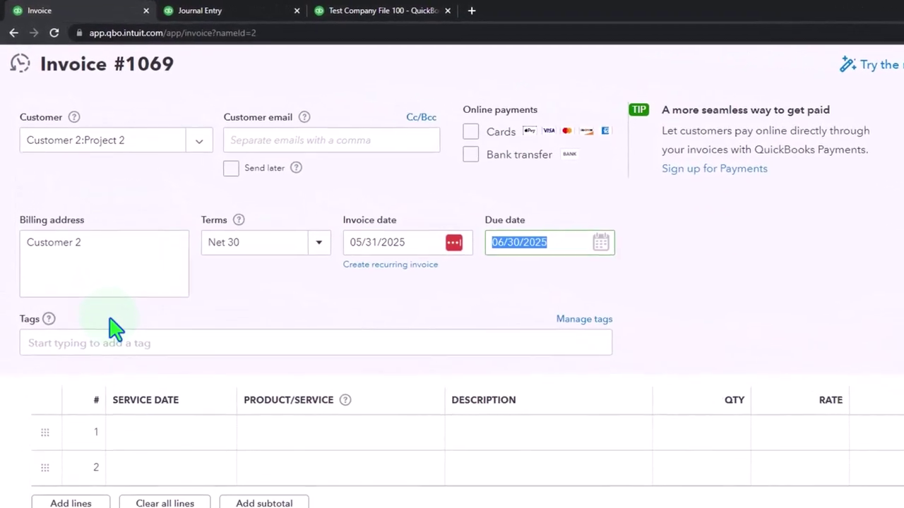
pyautogui.press('Tab')
pyautogui.scroll(-1, 244, 346)
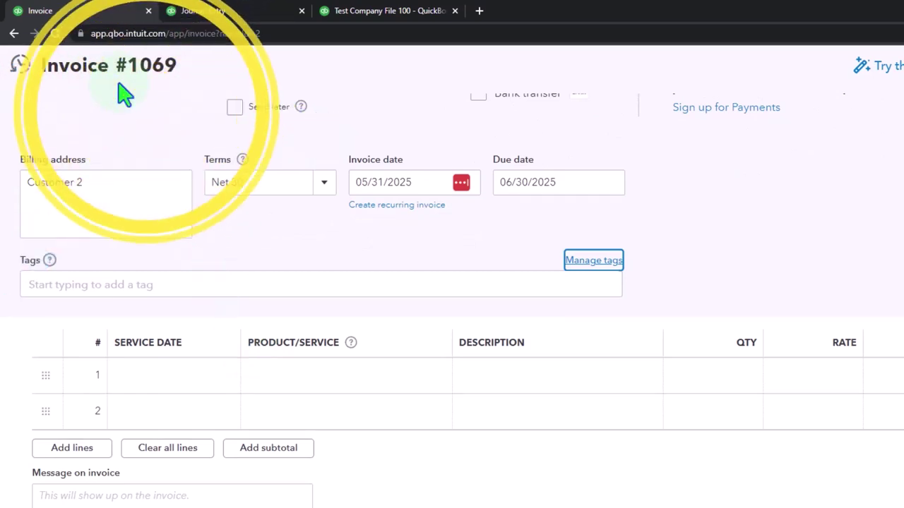
pyautogui.click(197, 389)
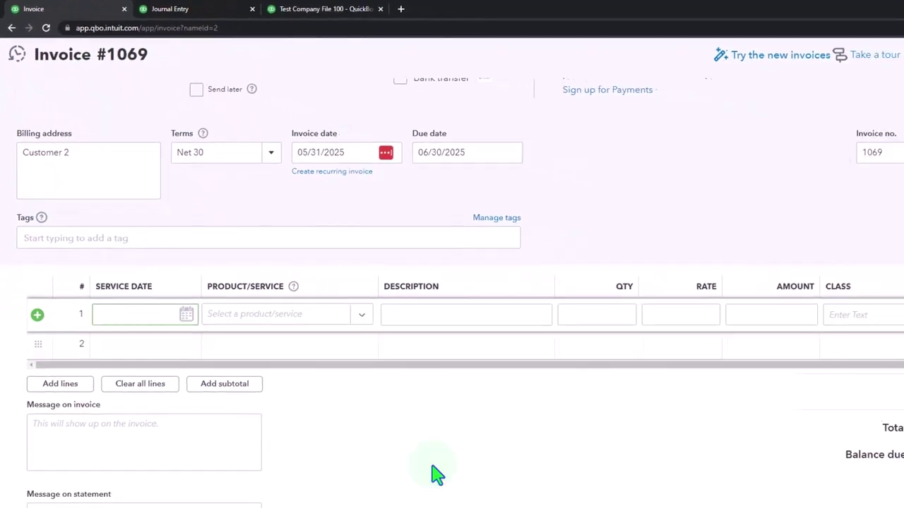
# After checking the balance sheet, set line 1's product to Work in Progress
pyautogui.click(176, 10)
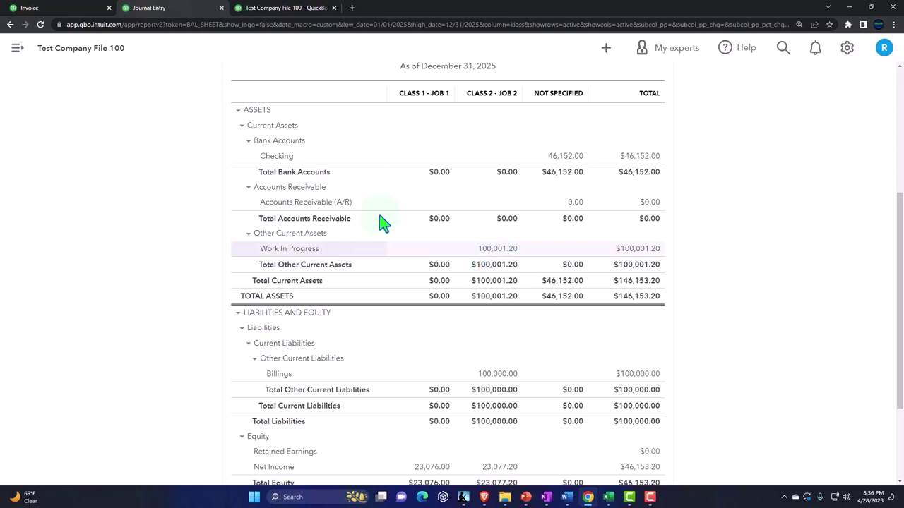
pyautogui.click(75, 10)
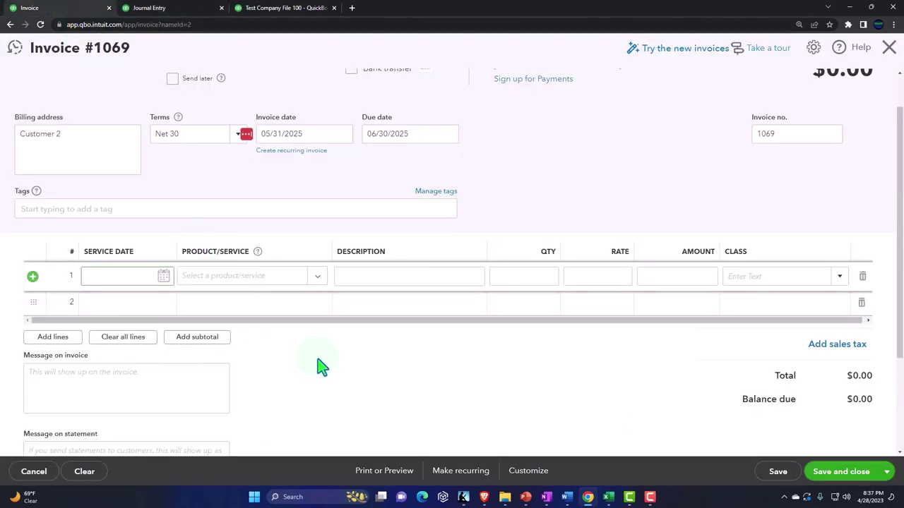
pyautogui.click(163, 9)
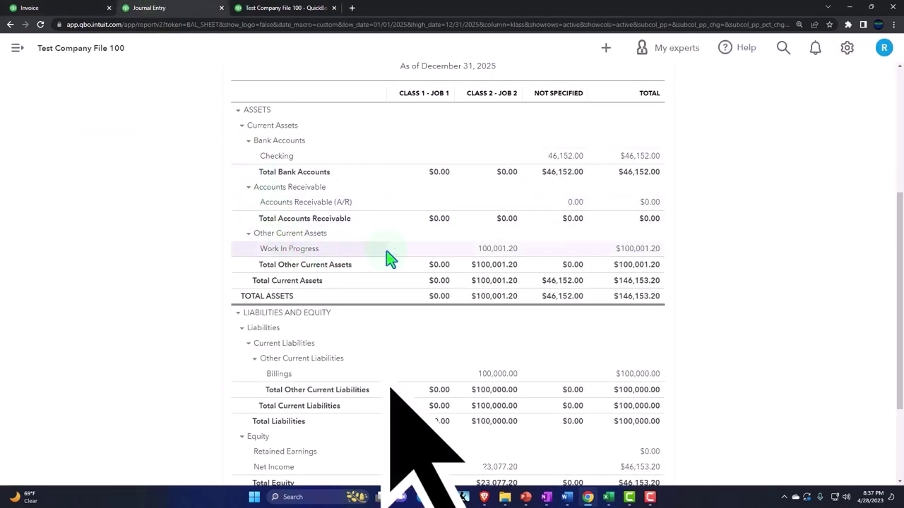
pyautogui.click(85, 8)
pyautogui.click(238, 291)
pyautogui.write('wor')
pyautogui.press('Down')
pyautogui.press('Down')
pyautogui.press('Tab')
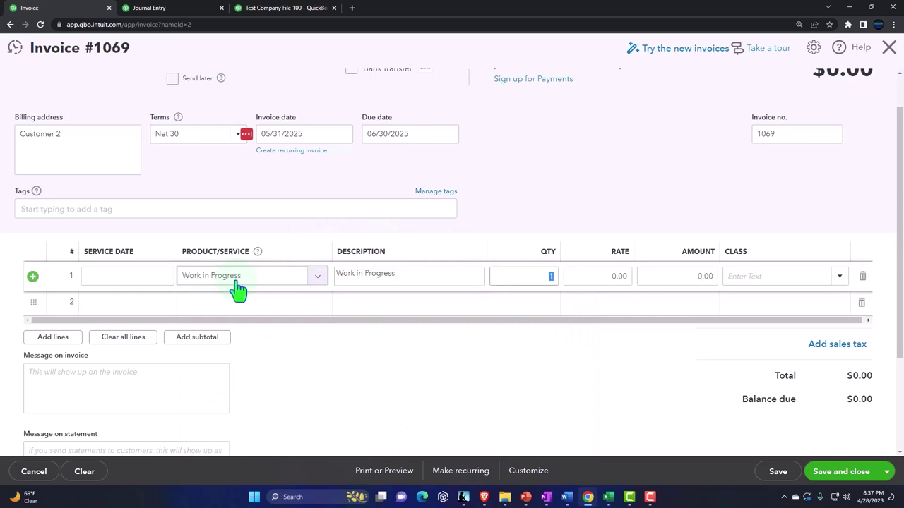
# Give line 1 amount 100,001.20 and class Class 2 - Job 2, then begin line 2
pyautogui.click(164, 10)
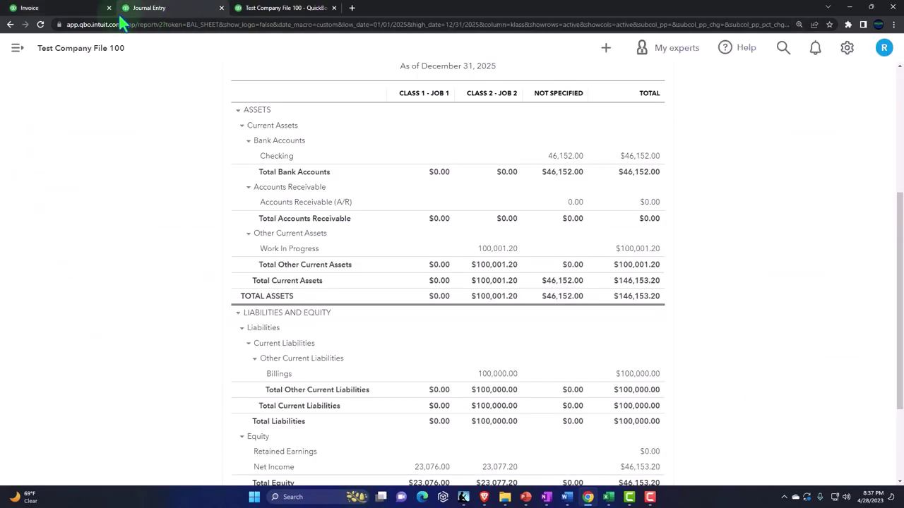
pyautogui.click(17, 9)
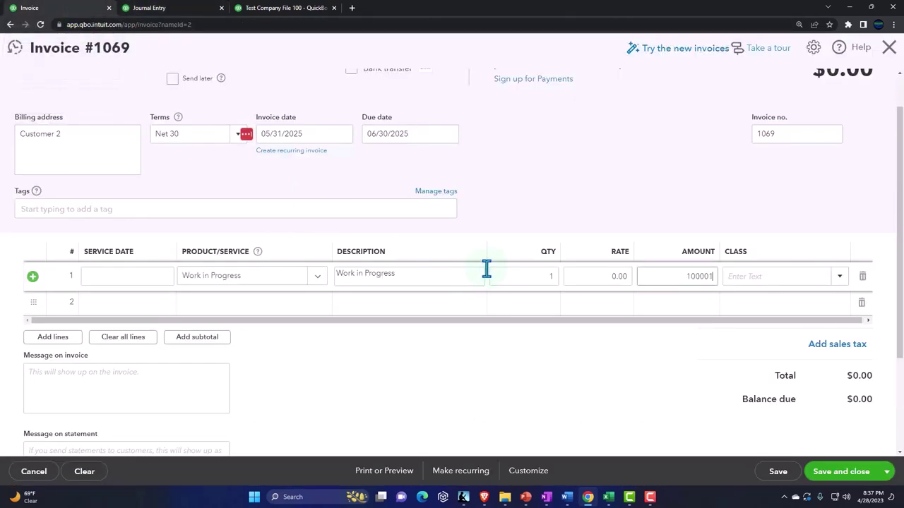
pyautogui.write('.2')
pyautogui.press('Tab')
pyautogui.write('c')
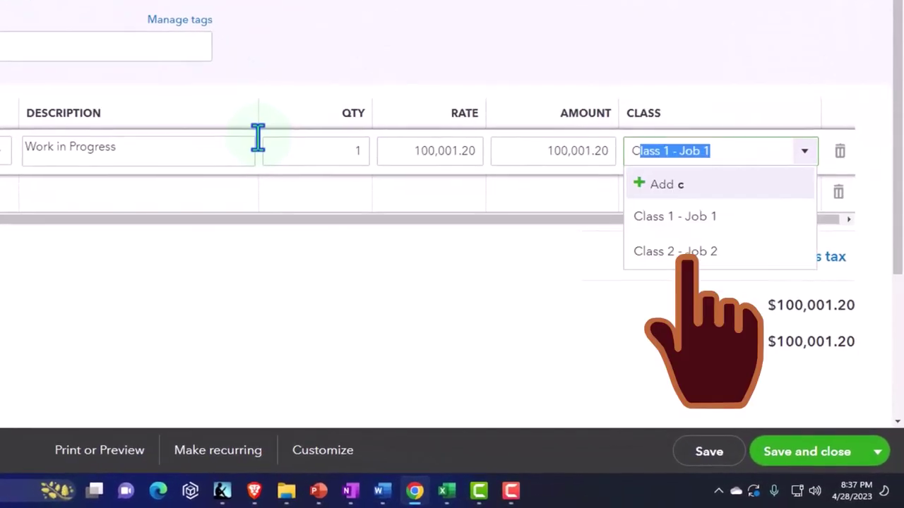
pyautogui.press('Down')
pyautogui.press('Down')
pyautogui.press('Down')
pyautogui.press('Return')
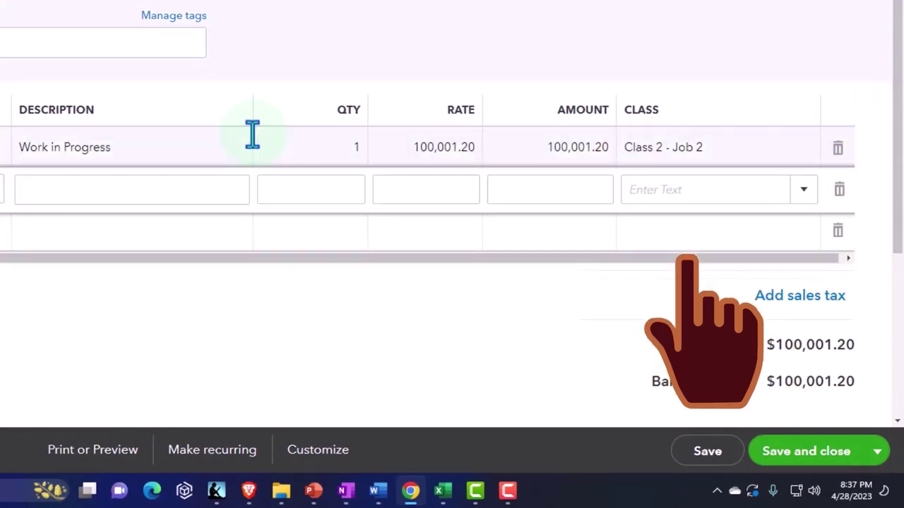
pyautogui.write('bill')
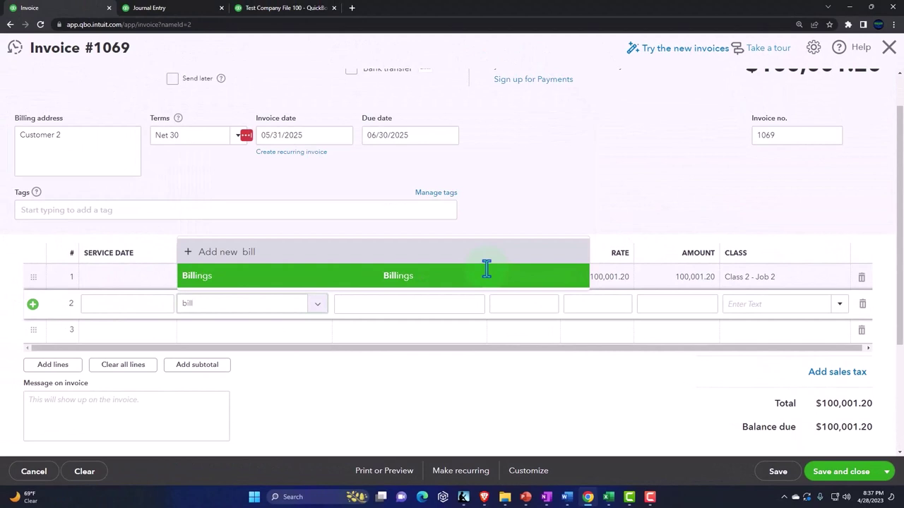
# Add line 2 as Billings at -100,000.00 in Class 2 - Job 2, leaving a $1.20 total
pyautogui.click(486, 275)
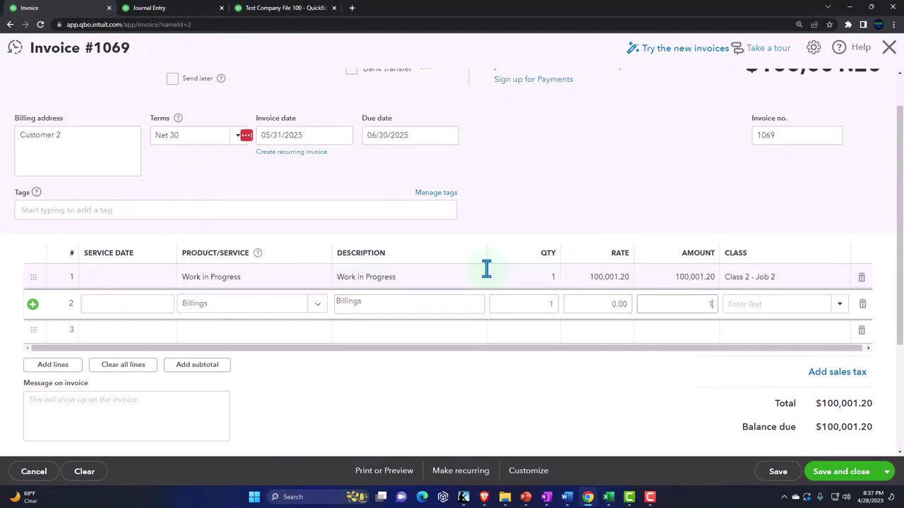
pyautogui.press('Tab')
pyautogui.write('cl')
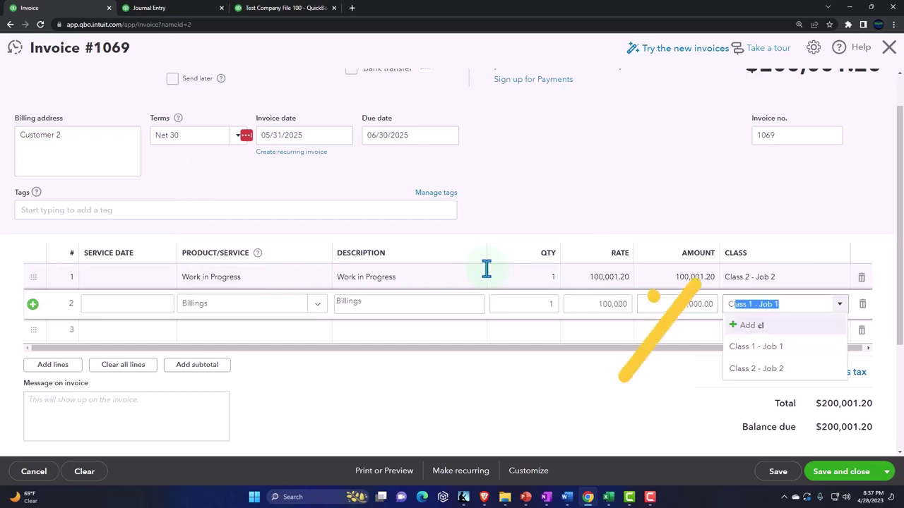
pyautogui.press('Down')
pyautogui.press('Tab')
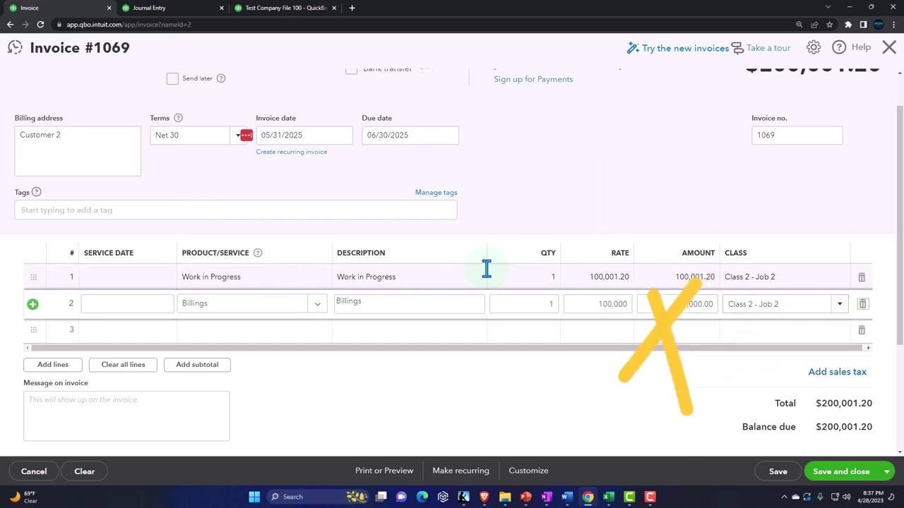
pyautogui.press('Tab')
pyautogui.press('Tab')
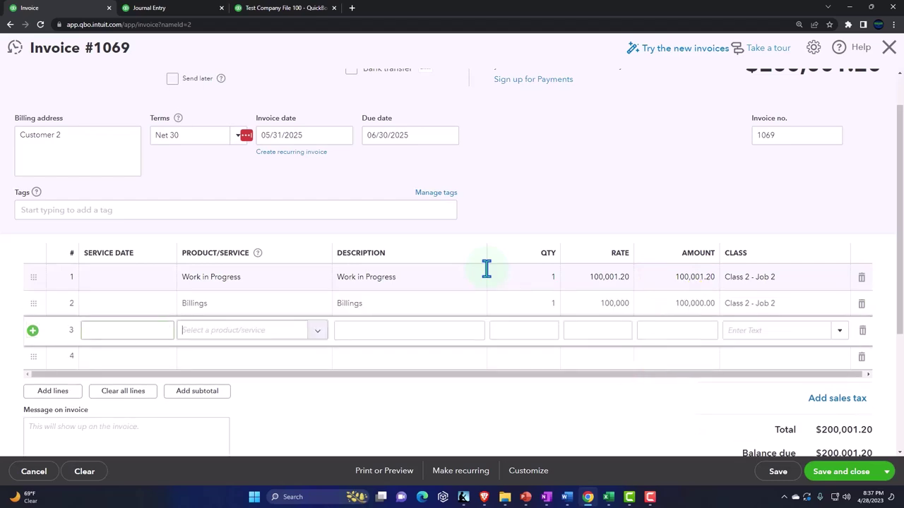
pyautogui.click(659, 303)
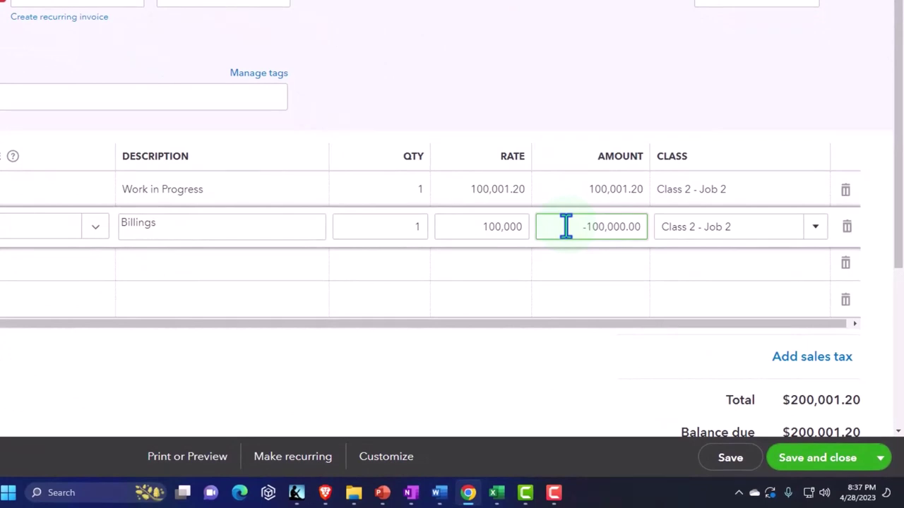
pyautogui.press('Tab')
pyautogui.press('Tab')
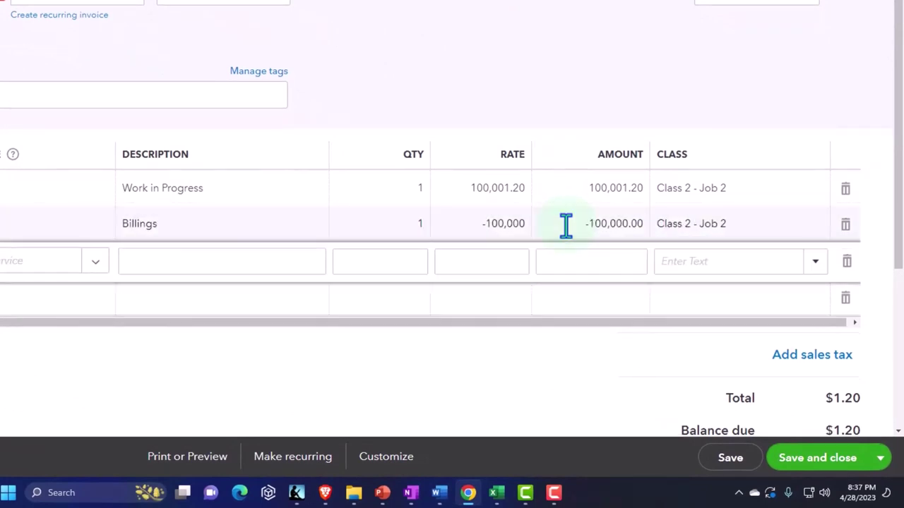
pyautogui.scroll(-1, 743, 404)
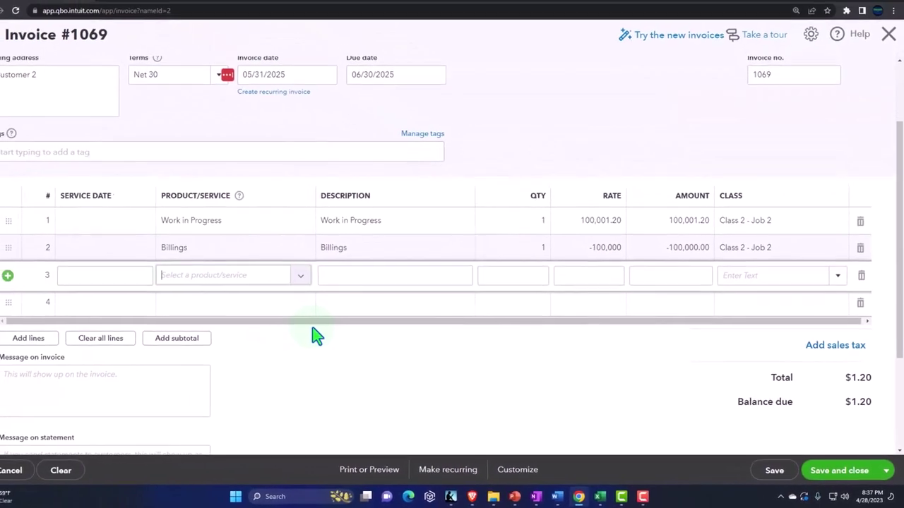
# Start a new service item from line 3's product and service list
pyautogui.click(321, 288)
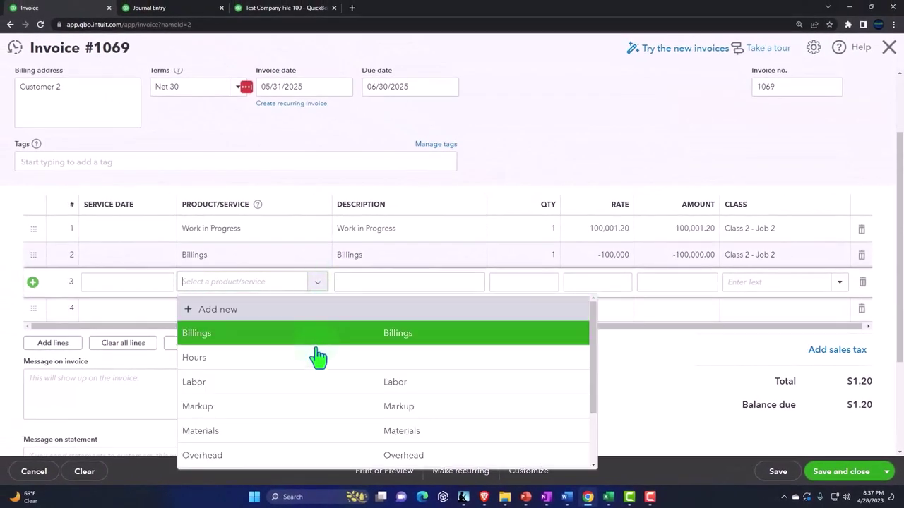
pyautogui.scroll(-1, 313, 358)
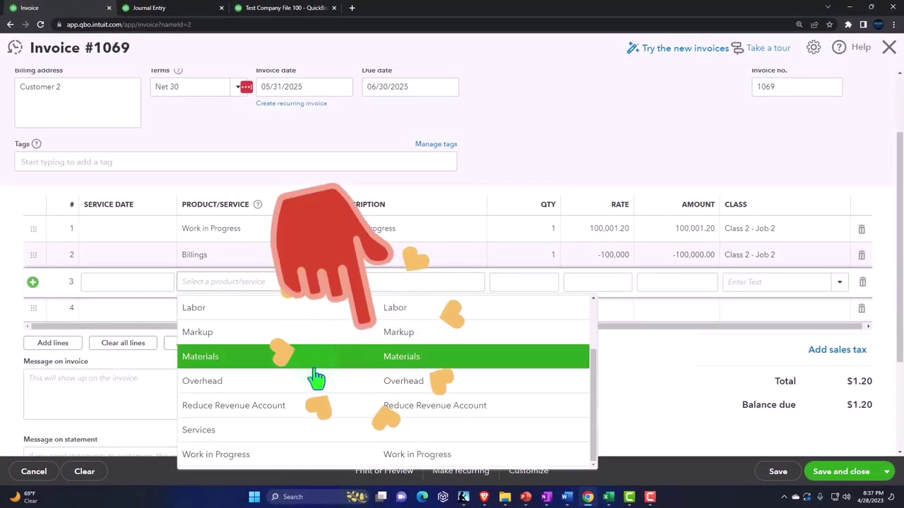
pyautogui.scroll(3, 307, 405)
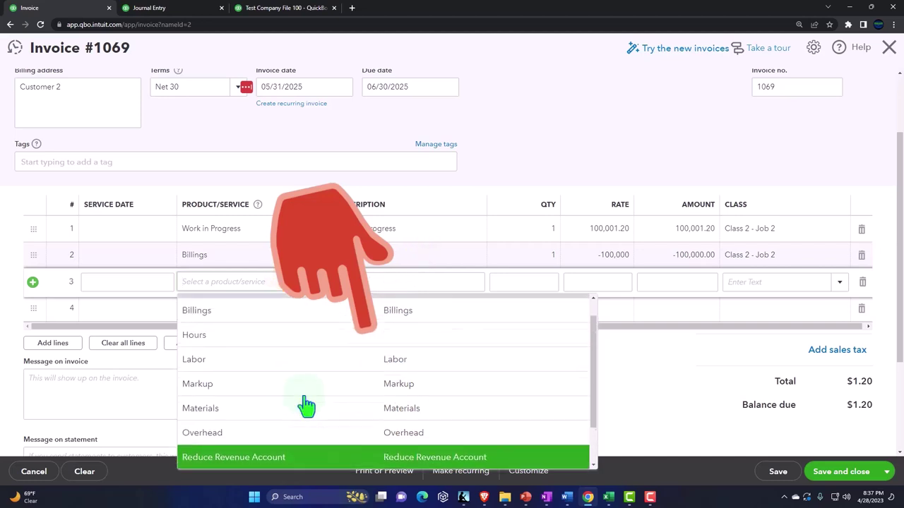
pyautogui.click(224, 315)
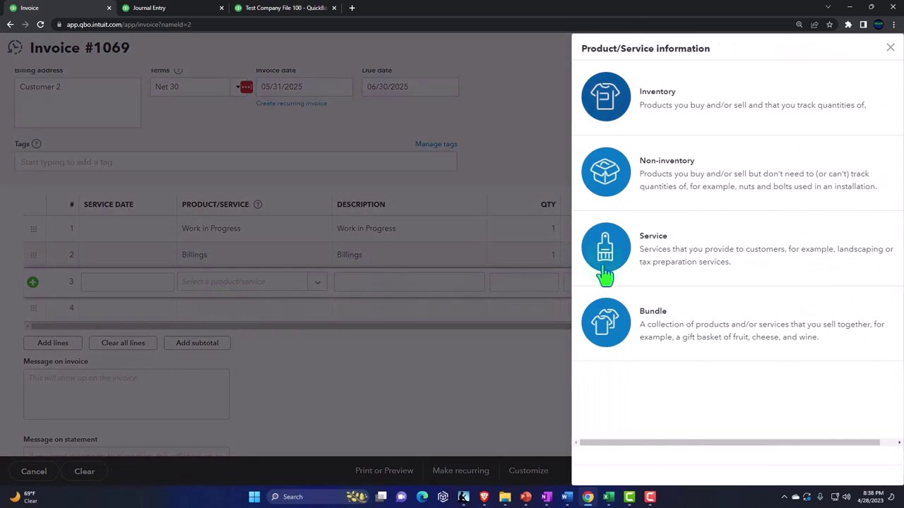
pyautogui.click(666, 250)
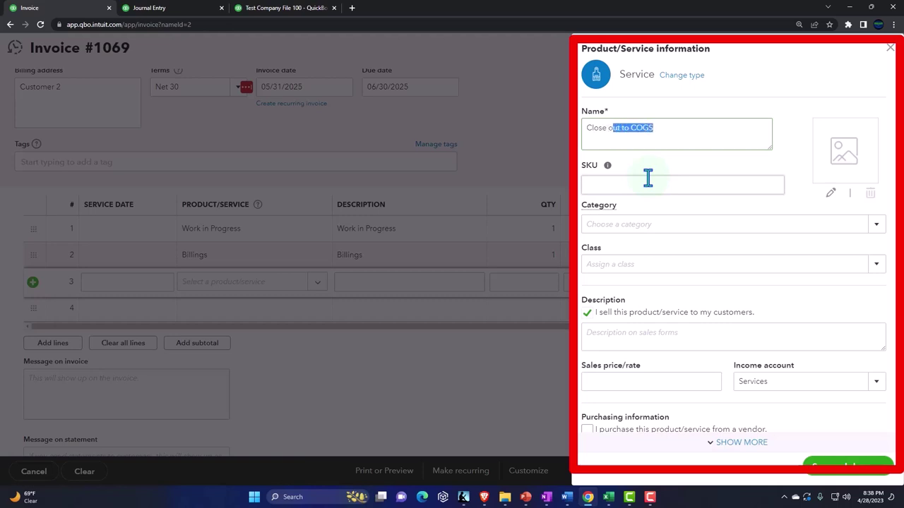
# Name the service Close out to COGS, post it to Cost of goods sold, and save it
pyautogui.click(621, 338)
pyautogui.write('Close out to COGS')
pyautogui.scroll(-1, 720, 351)
pyautogui.click(876, 357)
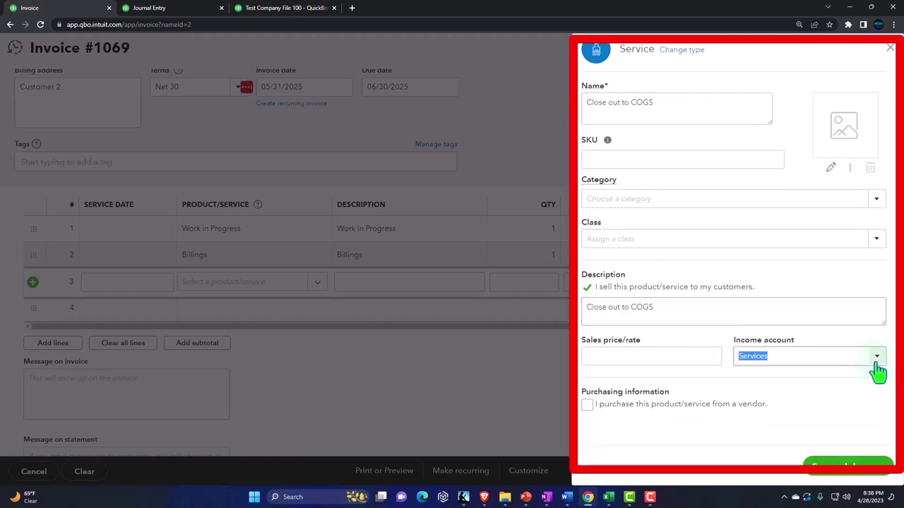
pyautogui.scroll(8, 772, 290)
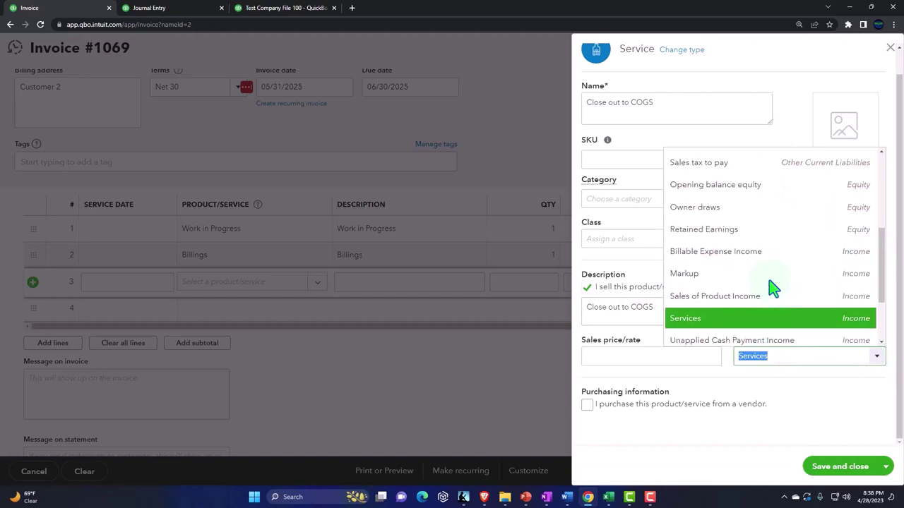
pyautogui.scroll(2, 772, 294)
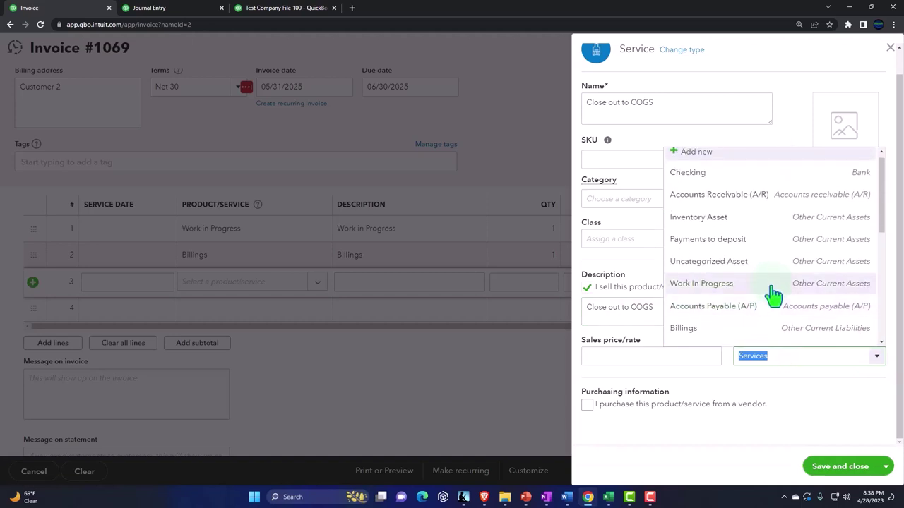
pyautogui.scroll(-3, 774, 295)
pyautogui.scroll(-2, 773, 294)
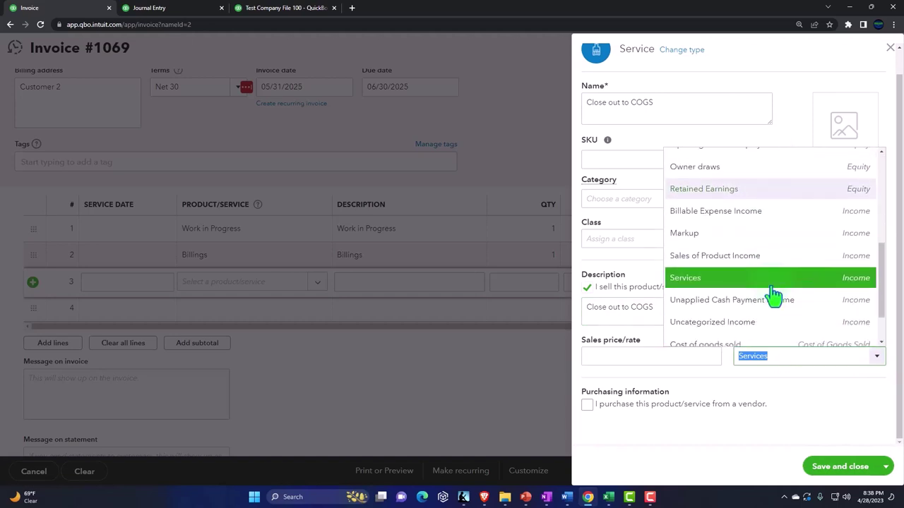
pyautogui.scroll(-1, 772, 295)
pyautogui.click(797, 296)
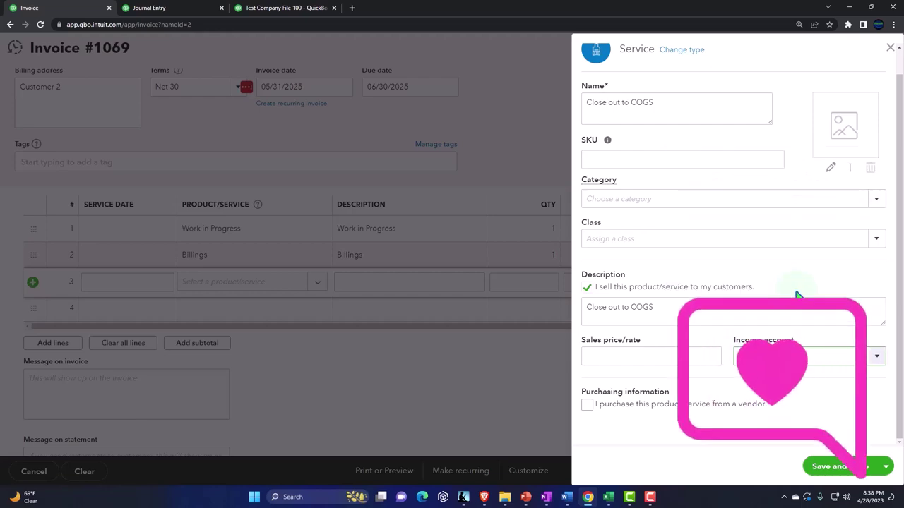
pyautogui.click(833, 468)
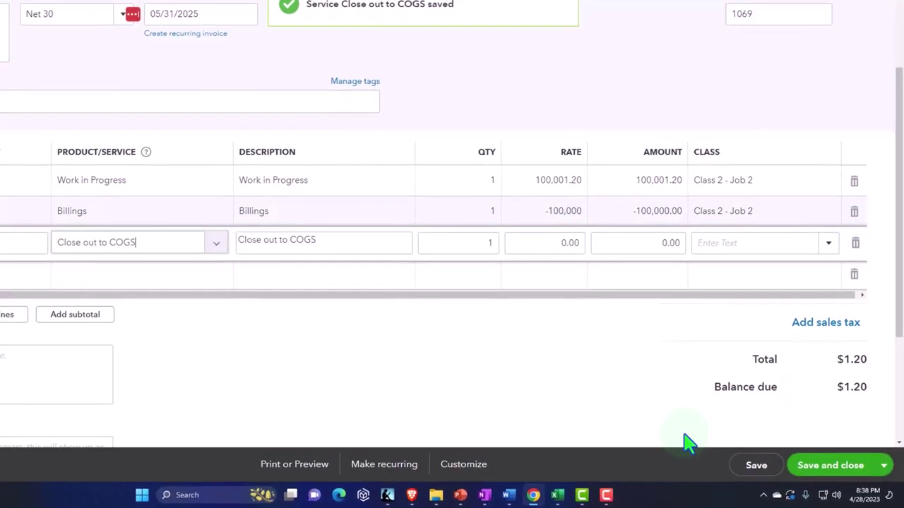
# Set line 3 to -1.20 with Class 2 - Job 2 and save invoice #1069 at $0.00
pyautogui.press('Tab')
pyautogui.press('Tab')
pyautogui.press('Tab')
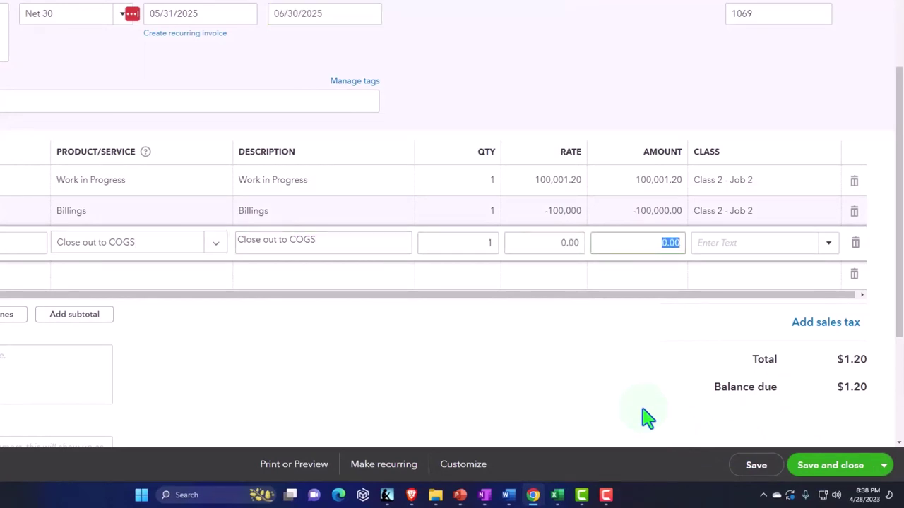
pyautogui.write('1.20')
pyautogui.press('Tab')
pyautogui.write('c')
pyautogui.press('Down')
pyautogui.press('Down')
pyautogui.press('Return')
pyautogui.press('Tab')
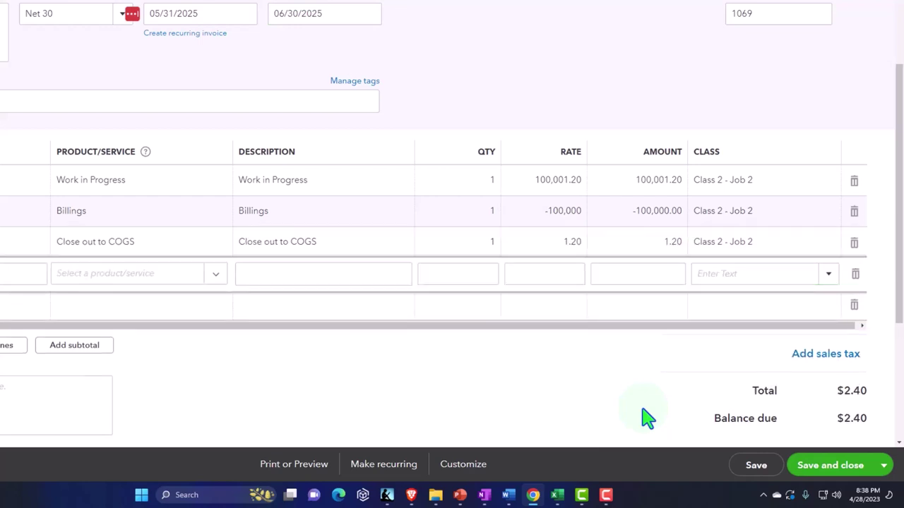
pyautogui.click(632, 243)
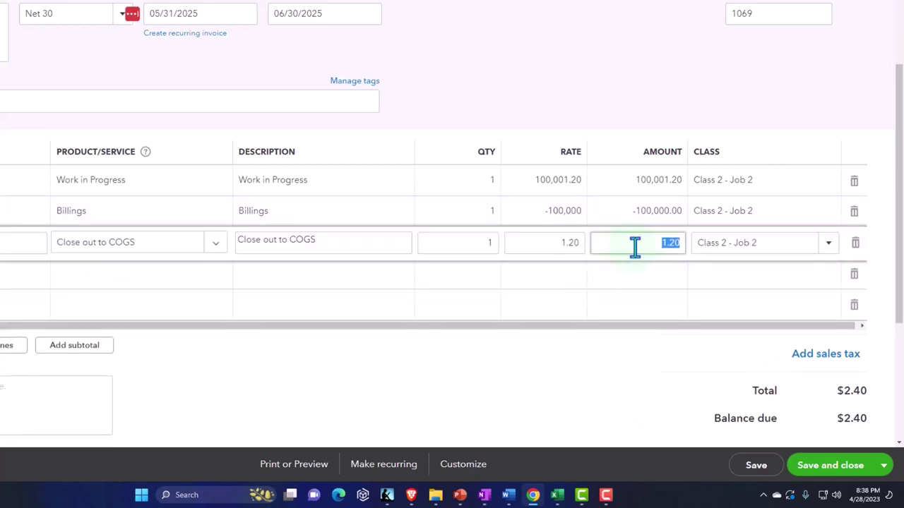
pyautogui.write('-')
pyautogui.press('Tab')
pyautogui.press('Tab')
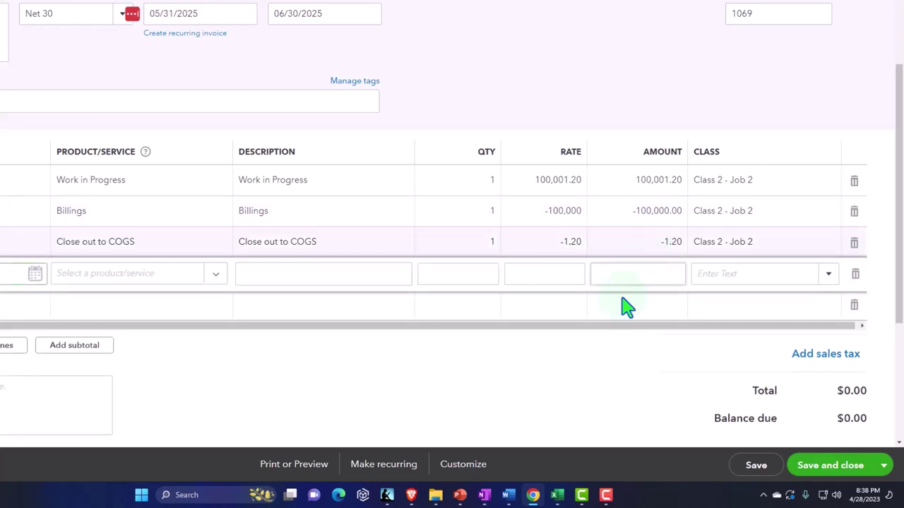
pyautogui.scroll(2, 542, 297)
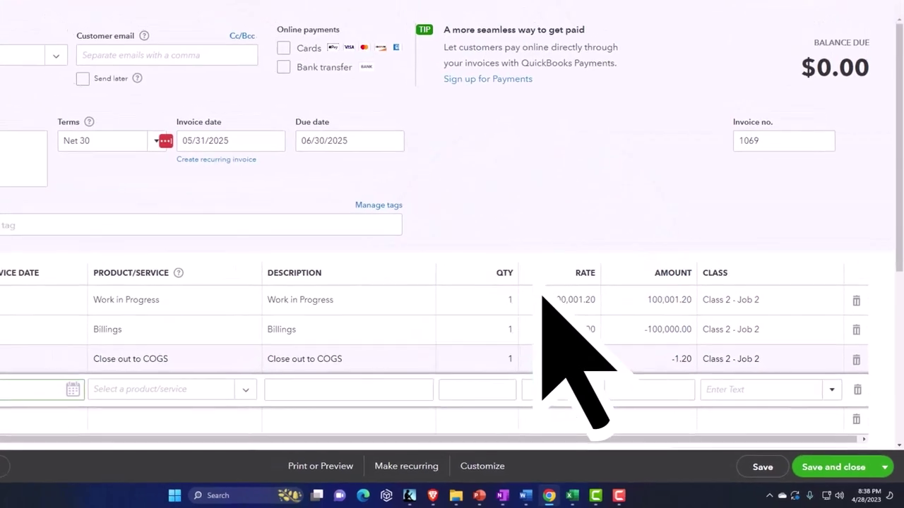
pyautogui.scroll(-4, 541, 296)
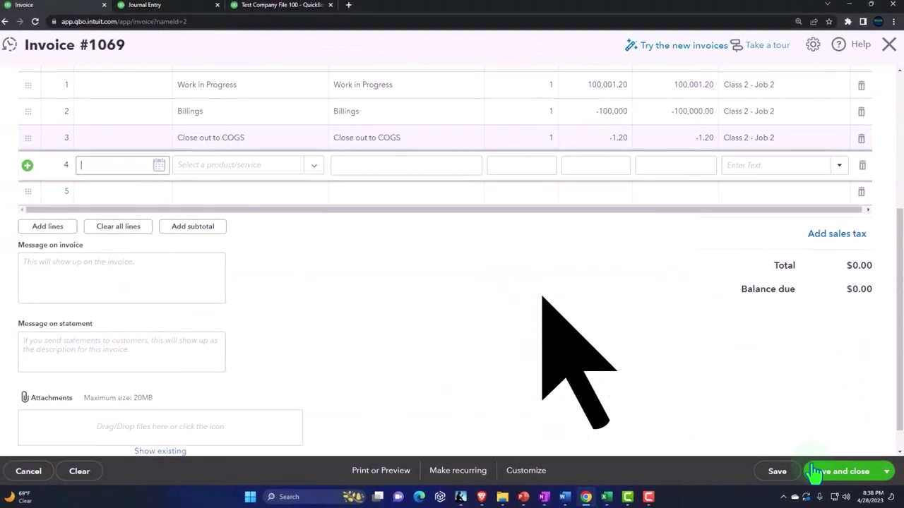
pyautogui.click(813, 472)
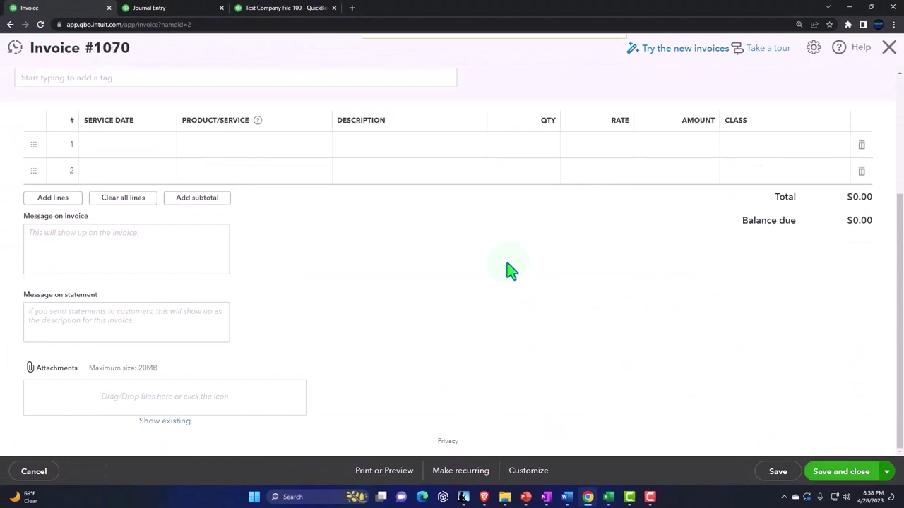
# Rerun the Balance Sheet by class and drill into Class 2 Work In Progress
pyautogui.click(166, 8)
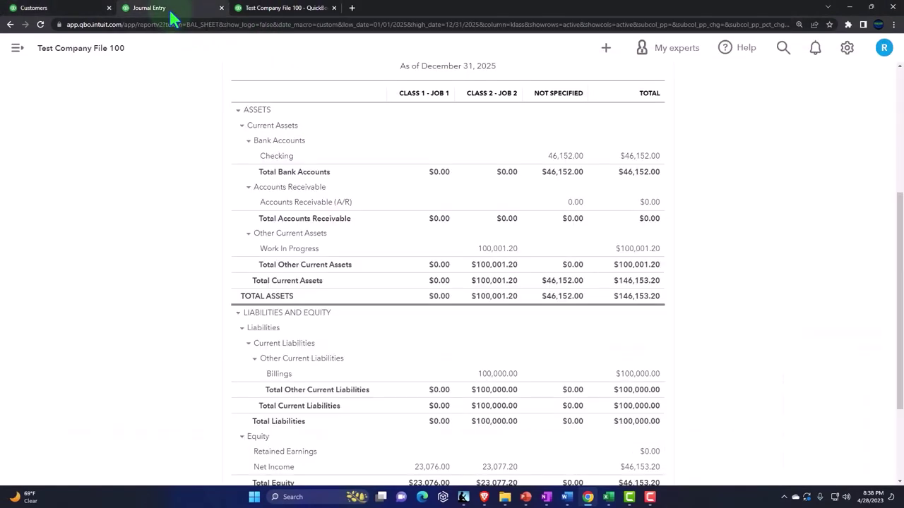
pyautogui.scroll(3, 212, 197)
pyautogui.click(530, 127)
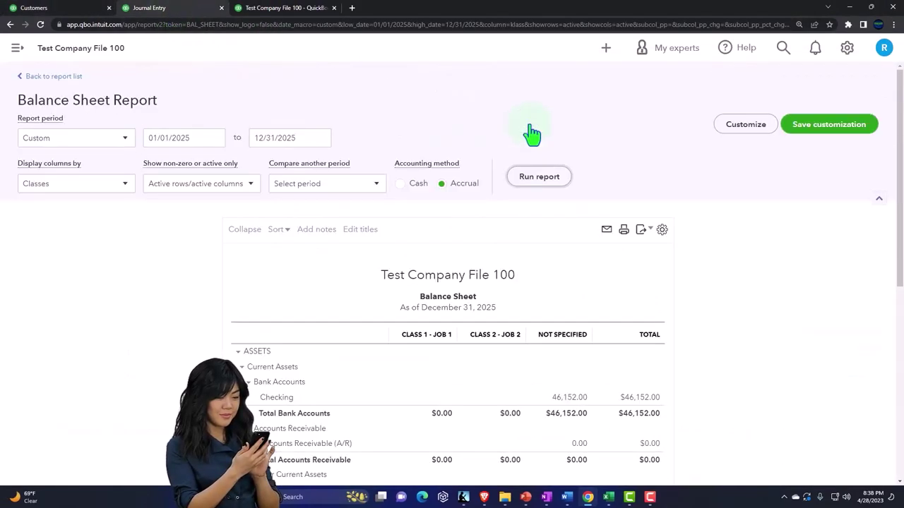
pyautogui.scroll(-2, 530, 135)
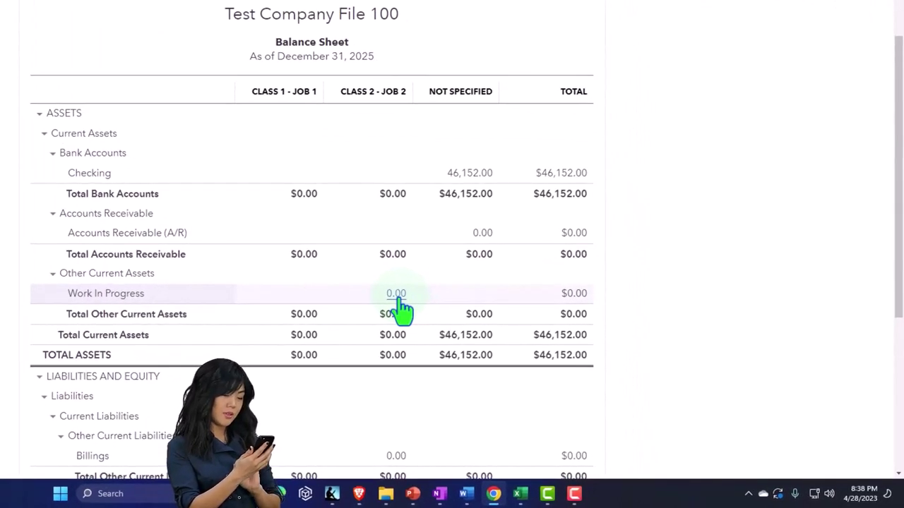
pyautogui.click(396, 295)
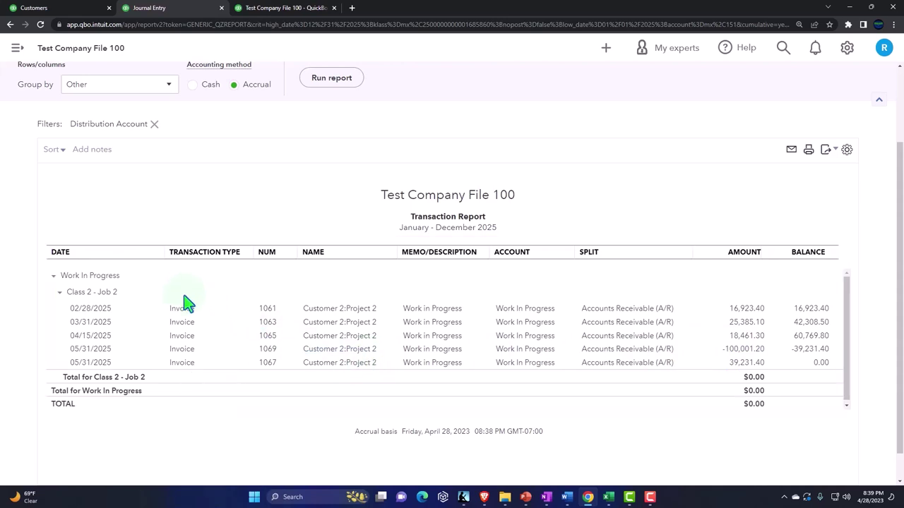
# Group the Work In Progress transactions by Customer and rerun the report
pyautogui.scroll(2, 155, 164)
pyautogui.click(167, 179)
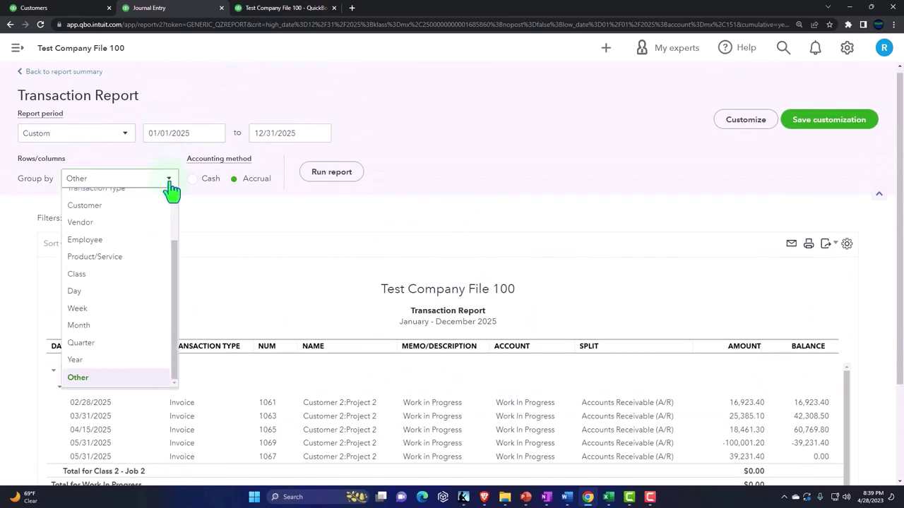
pyautogui.click(79, 205)
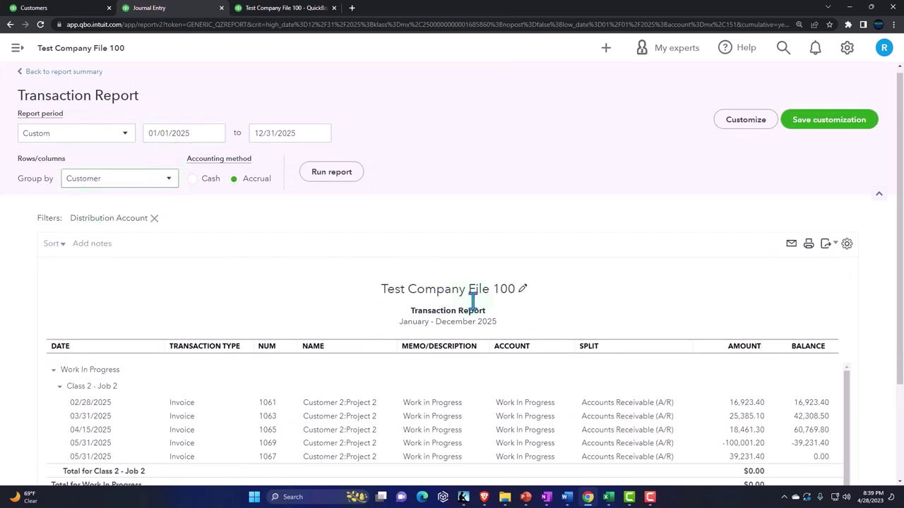
pyautogui.click(330, 171)
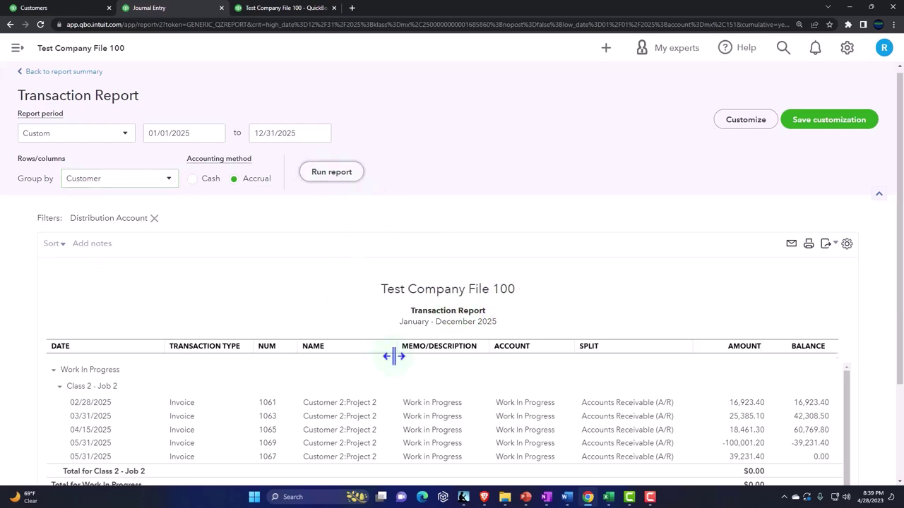
pyautogui.scroll(-1, 393, 358)
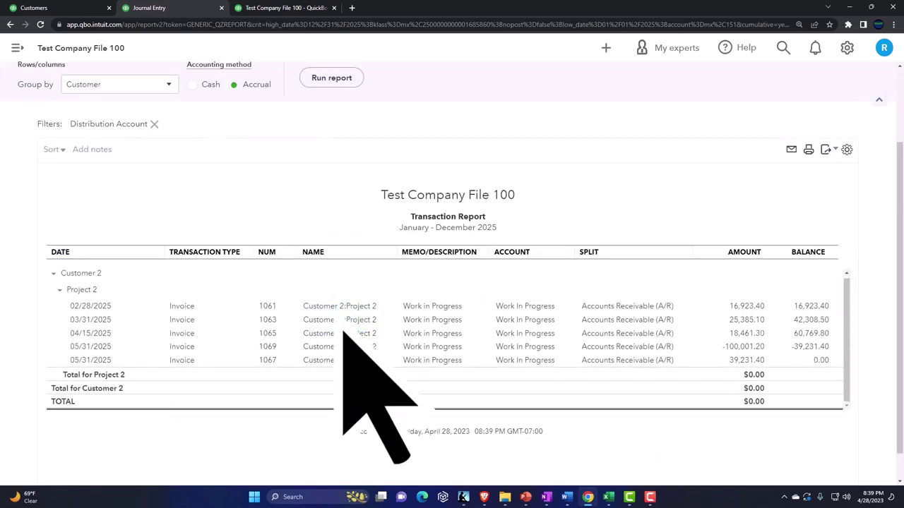
pyautogui.click(337, 309)
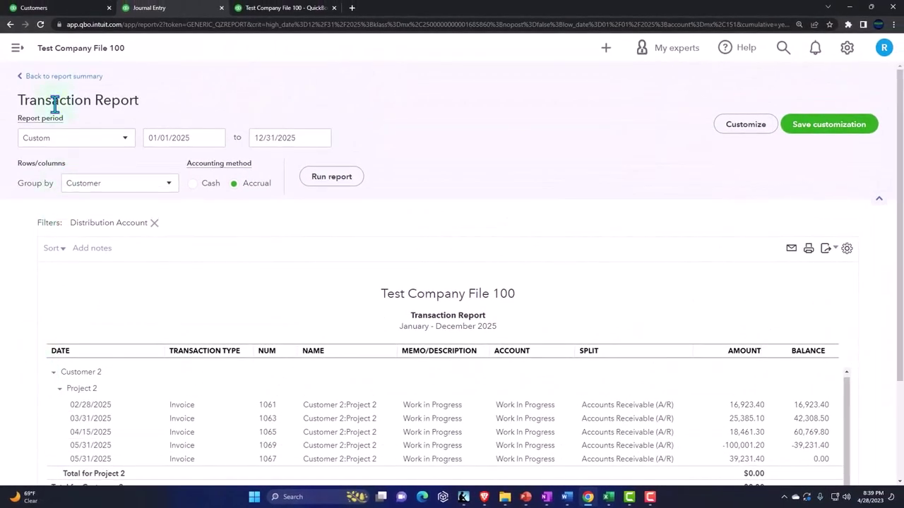
# Return to the Balance Sheet summary and drill into Class 2 Billings
pyautogui.click(28, 77)
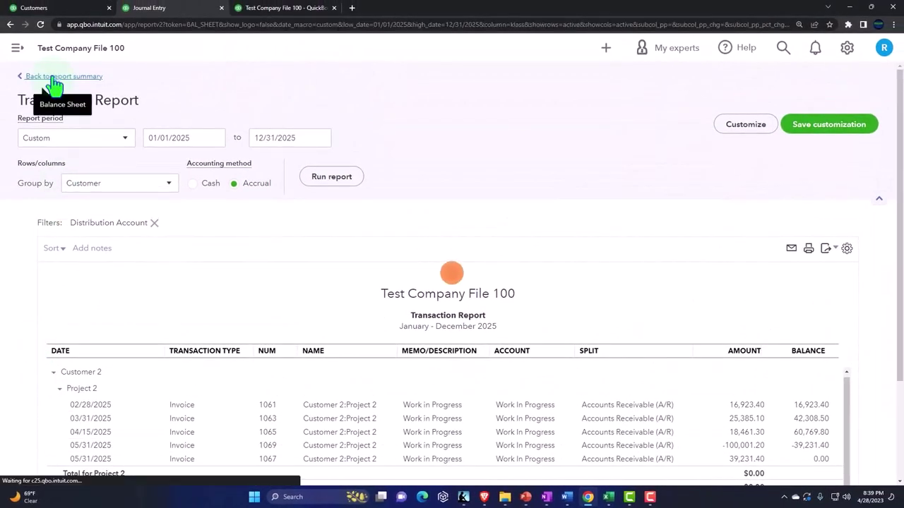
pyautogui.scroll(-3, 164, 211)
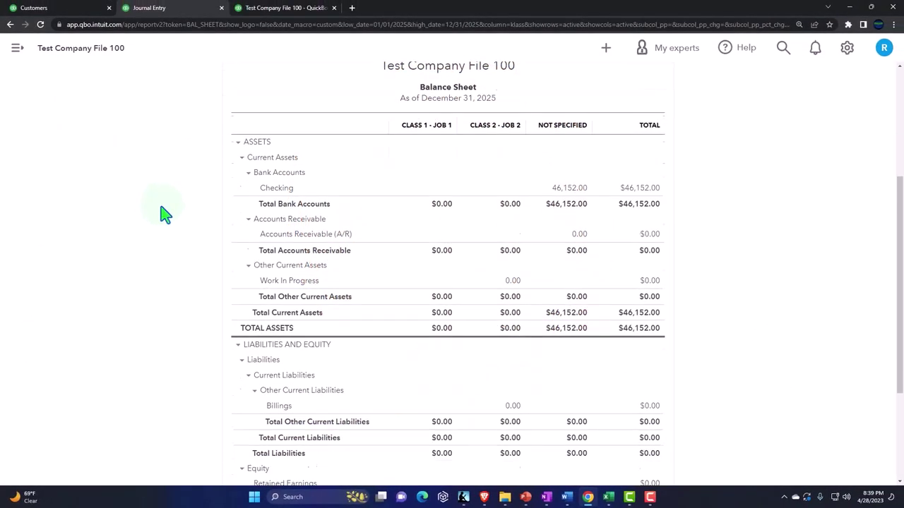
pyautogui.click(514, 306)
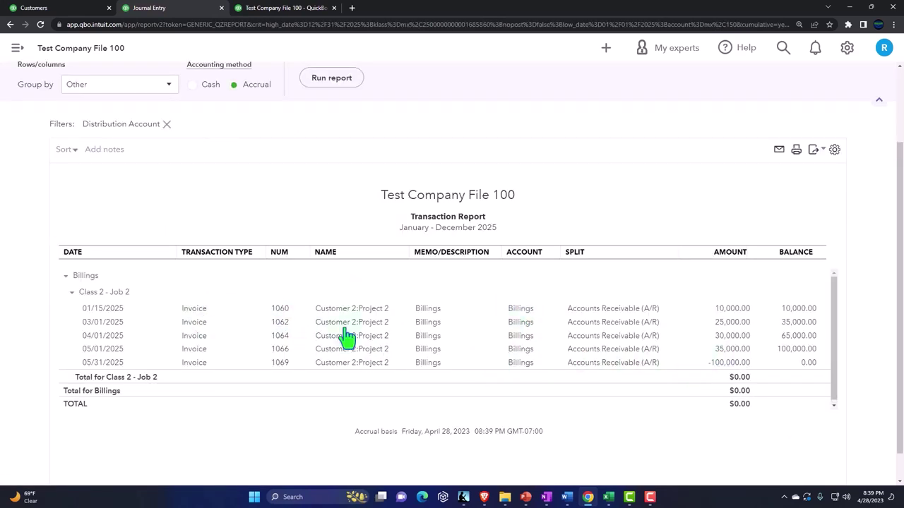
# Review the Billings report, return to the summary, then switch back to Customer 2's page
pyautogui.scroll(3, 303, 331)
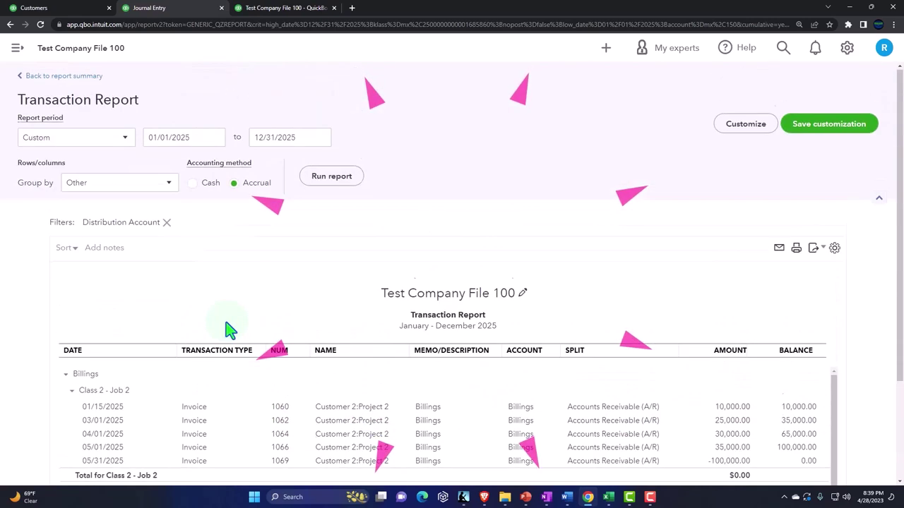
pyautogui.click(74, 77)
pyautogui.click(67, 9)
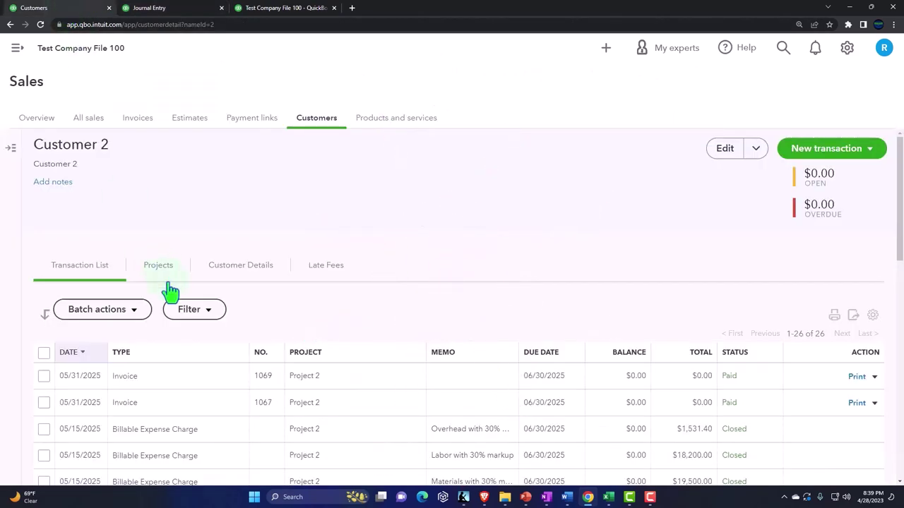
pyautogui.scroll(-2, 170, 290)
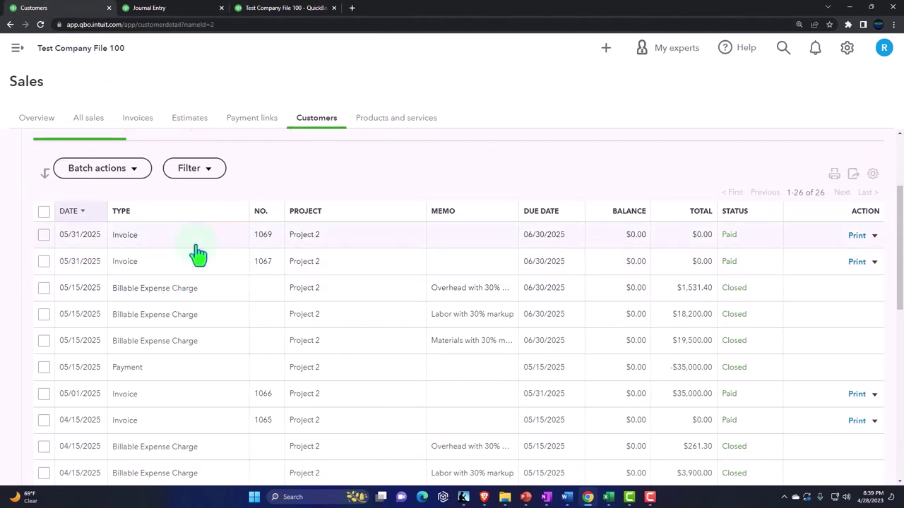
# Enter 'Close out transaction' as invoice #1069's Message on statement and save the invoice
pyautogui.click(475, 252)
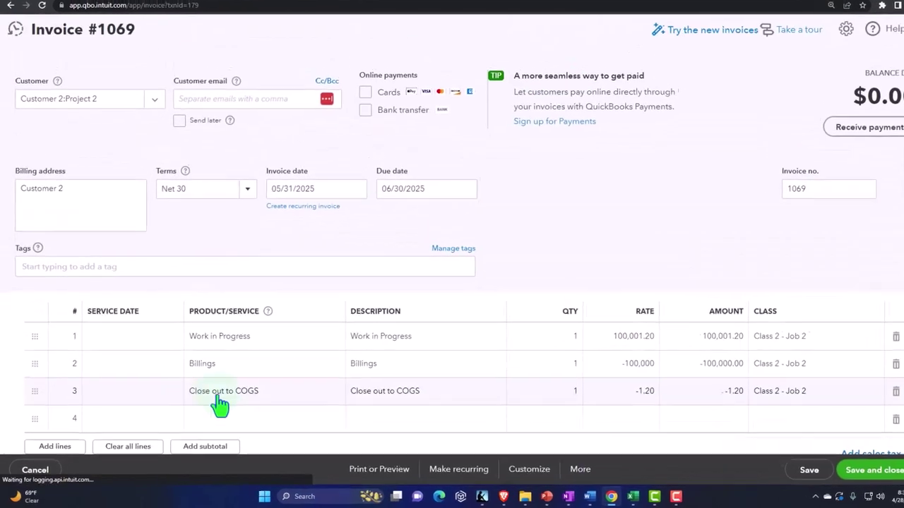
pyautogui.scroll(-2, 207, 408)
pyautogui.click(107, 395)
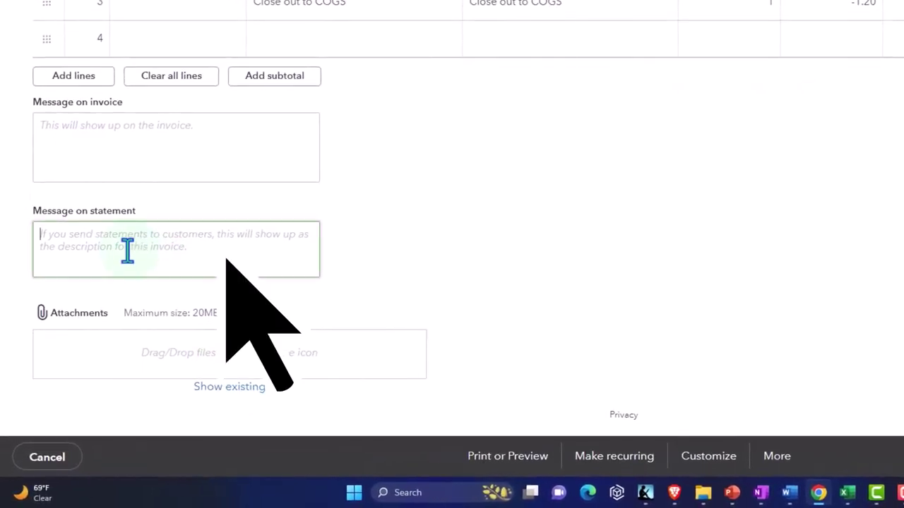
pyautogui.write('Close out invo')
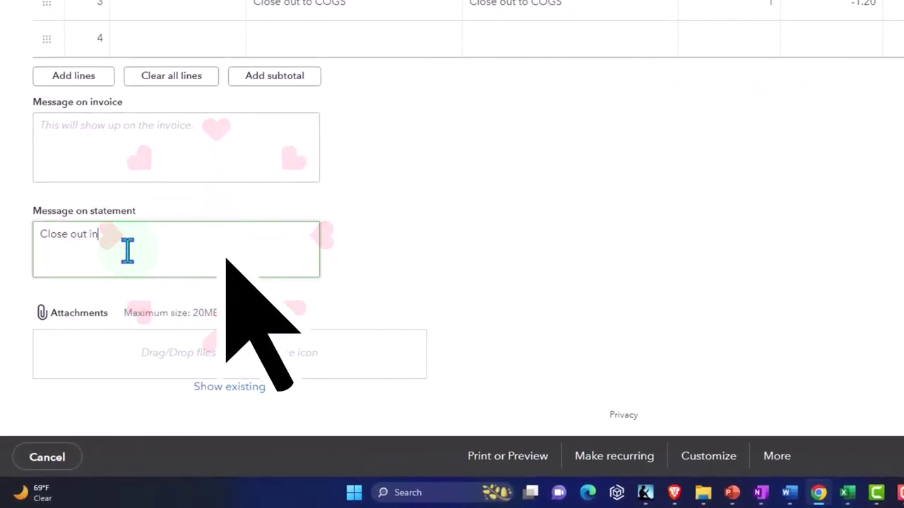
pyautogui.write('ansaction')
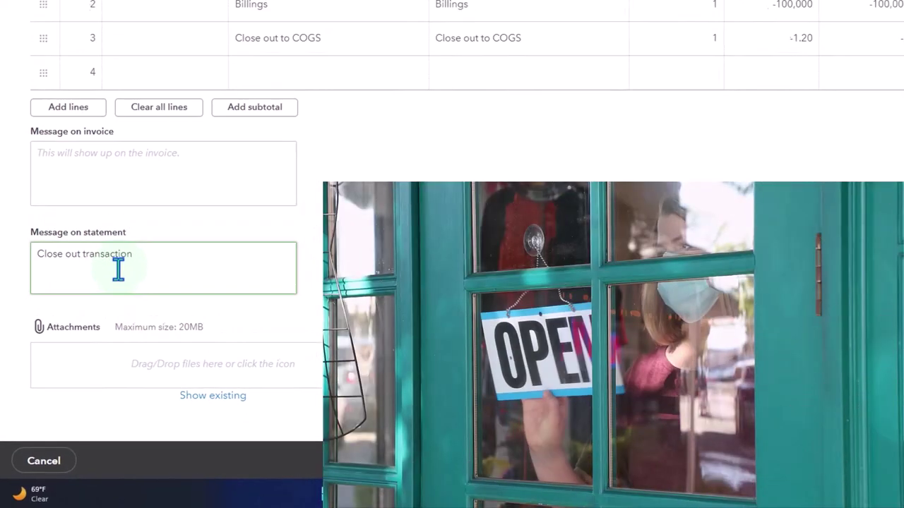
pyautogui.hotkey('ctrl', 'alt', 's')
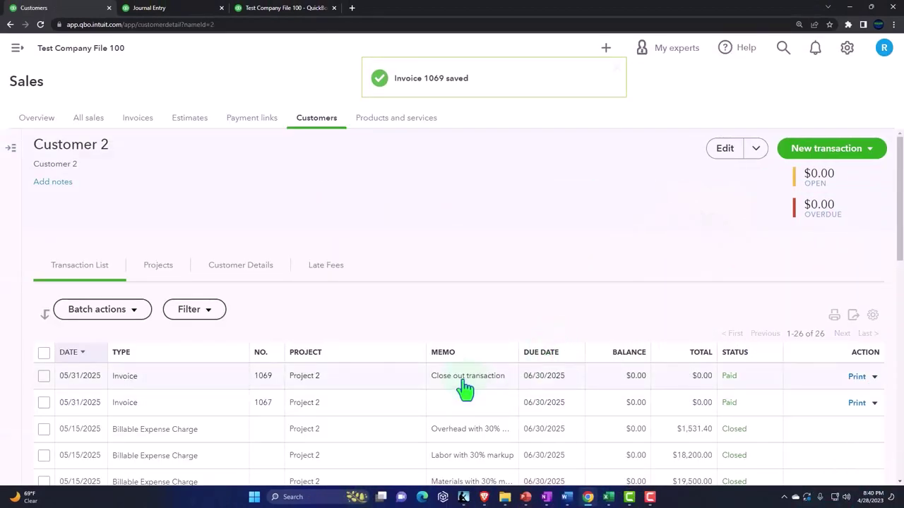
pyautogui.scroll(-1, 465, 387)
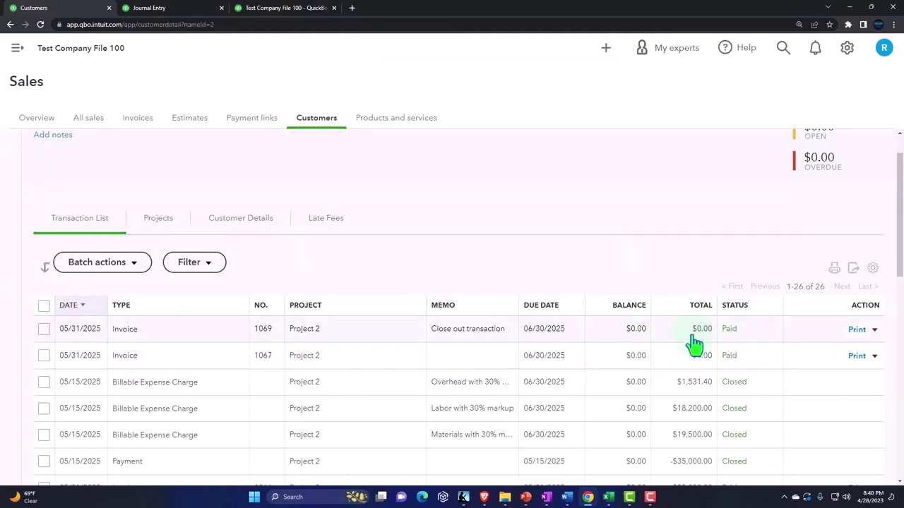
pyautogui.scroll(-4, 694, 367)
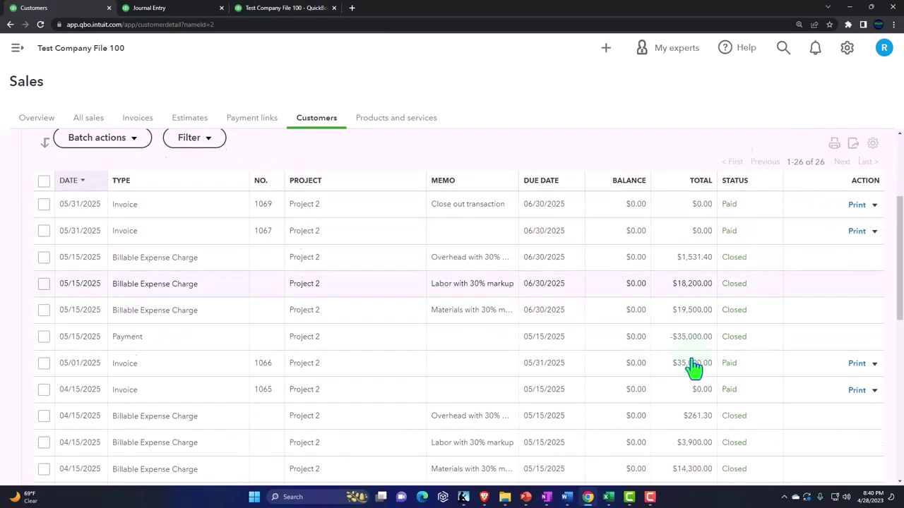
pyautogui.scroll(-2, 693, 377)
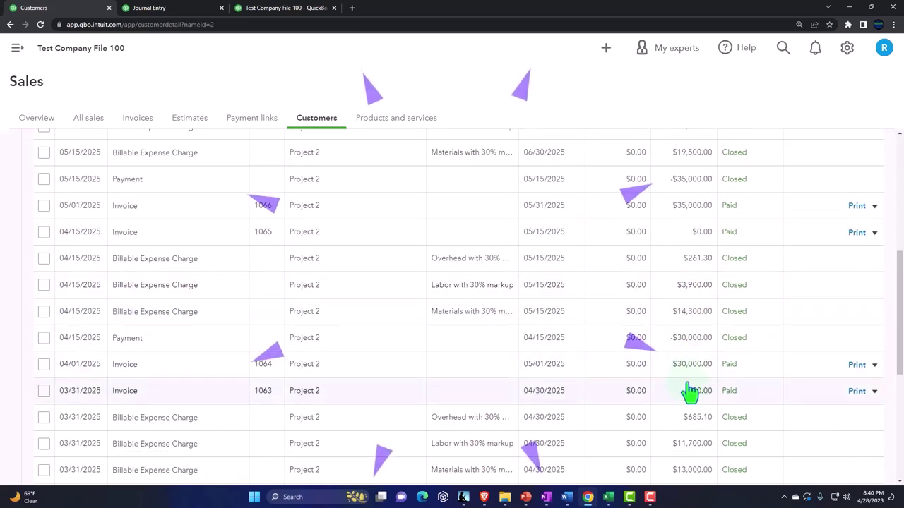
pyautogui.scroll(-3, 687, 395)
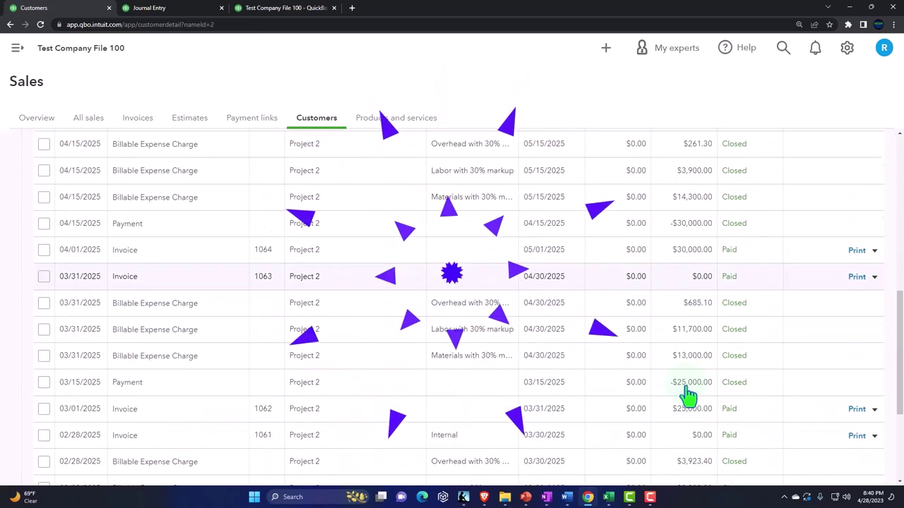
pyautogui.scroll(7, 685, 418)
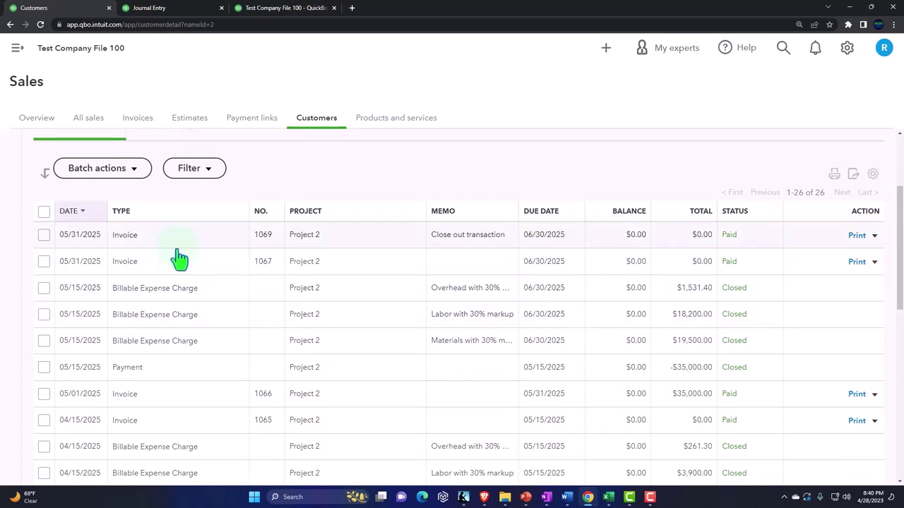
pyautogui.scroll(1, 178, 259)
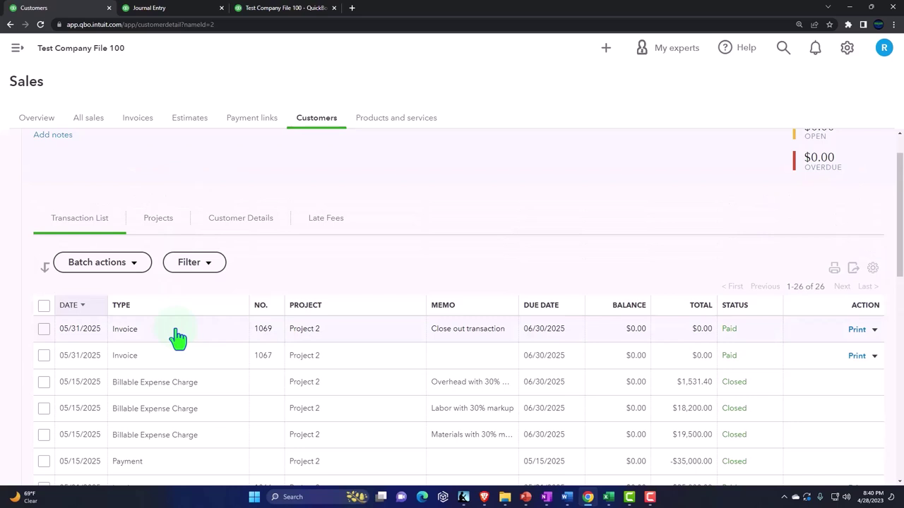
# Change Project 2's status from In progress to Completed, then return to All projects
pyautogui.click(17, 48)
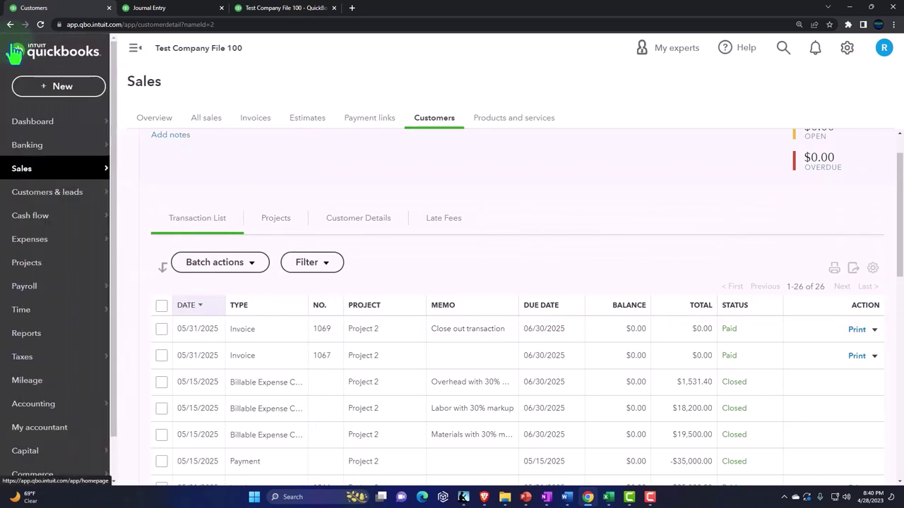
pyautogui.click(25, 263)
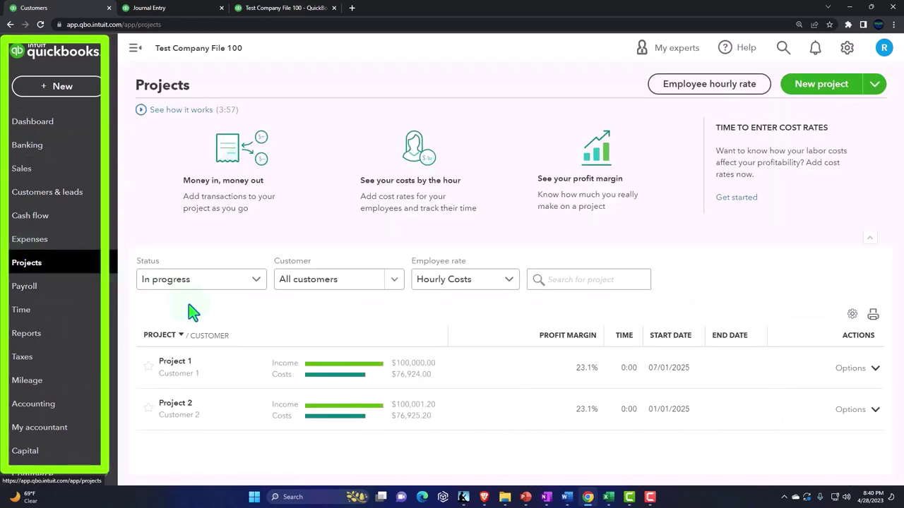
pyautogui.click(180, 405)
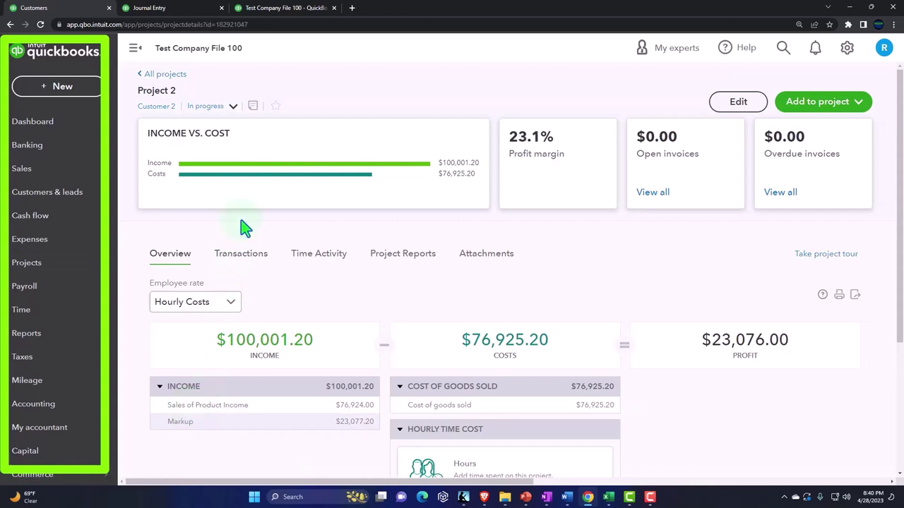
pyautogui.click(233, 106)
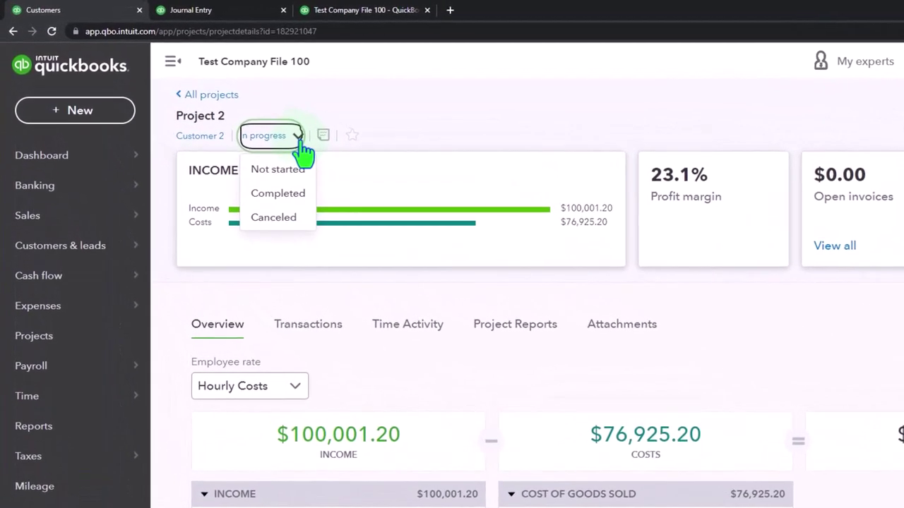
pyautogui.click(286, 193)
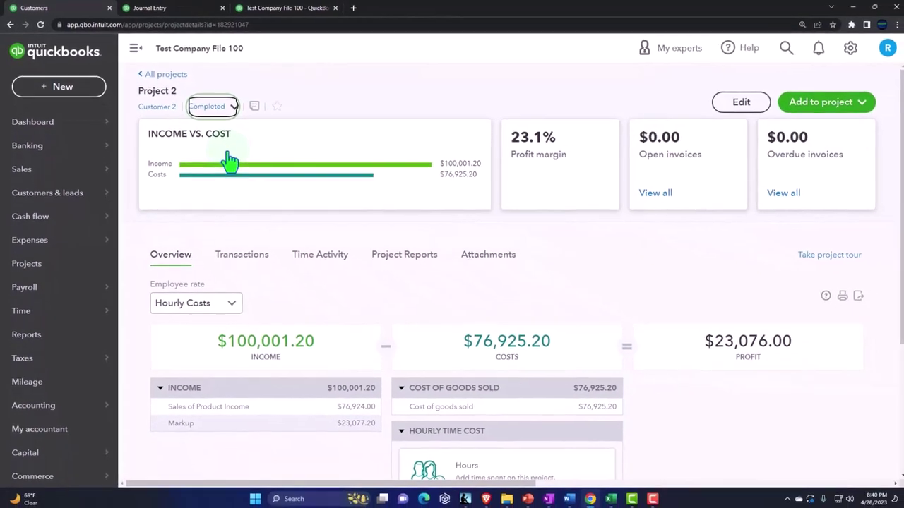
pyautogui.click(164, 74)
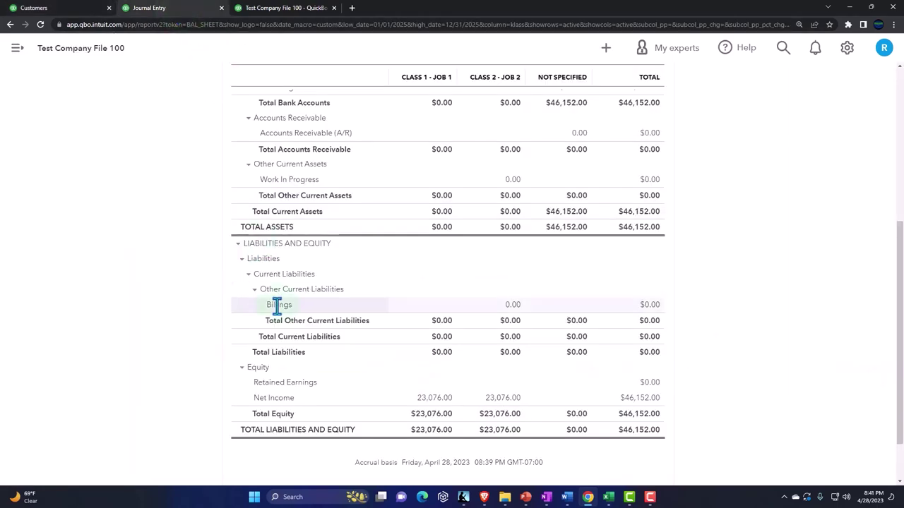
# Duplicate the Profit and Loss report tab and set its end date to 12/31/2025
pyautogui.scroll(10, 277, 306)
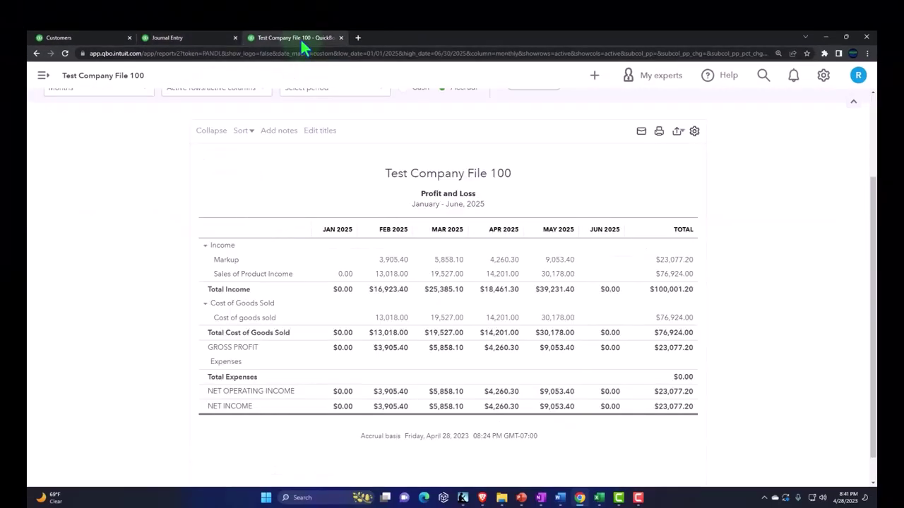
pyautogui.rightClick(299, 40)
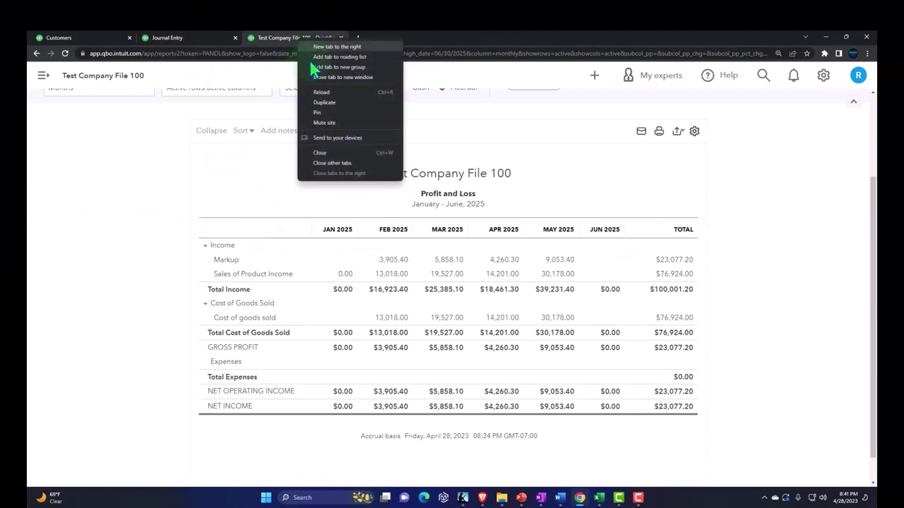
pyautogui.click(325, 106)
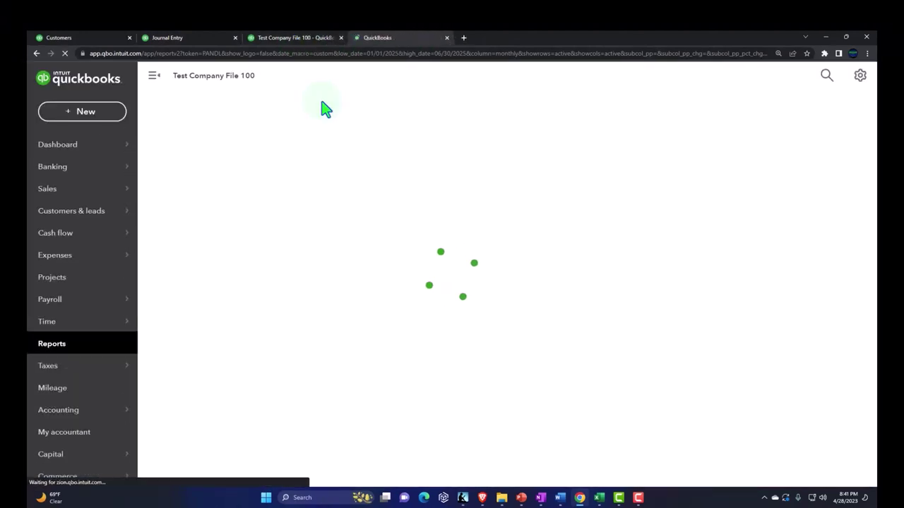
pyautogui.scroll(-2, 332, 139)
pyautogui.scroll(2, 332, 139)
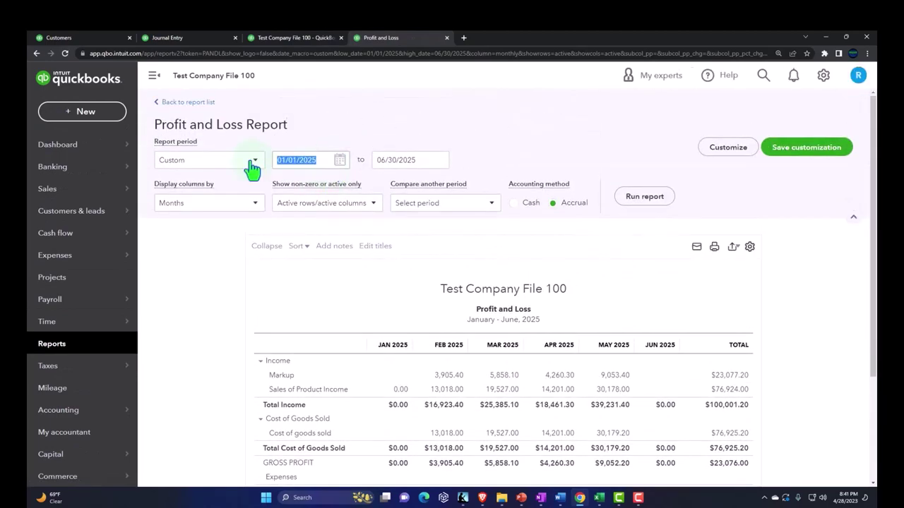
pyautogui.press('Tab')
pyautogui.write('123125')
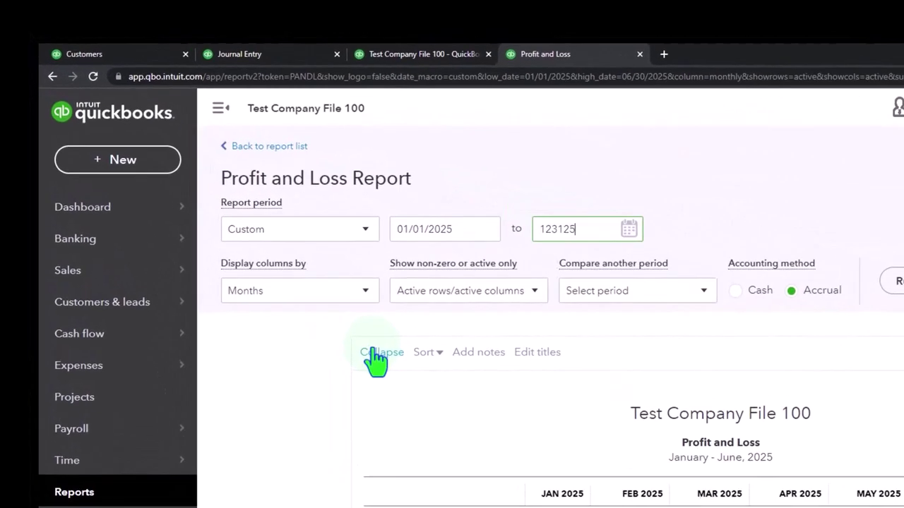
pyautogui.press('Tab')
# Rerun the Profit and Loss with columns by Classes, then duplicate the report tab again
pyautogui.click(361, 295)
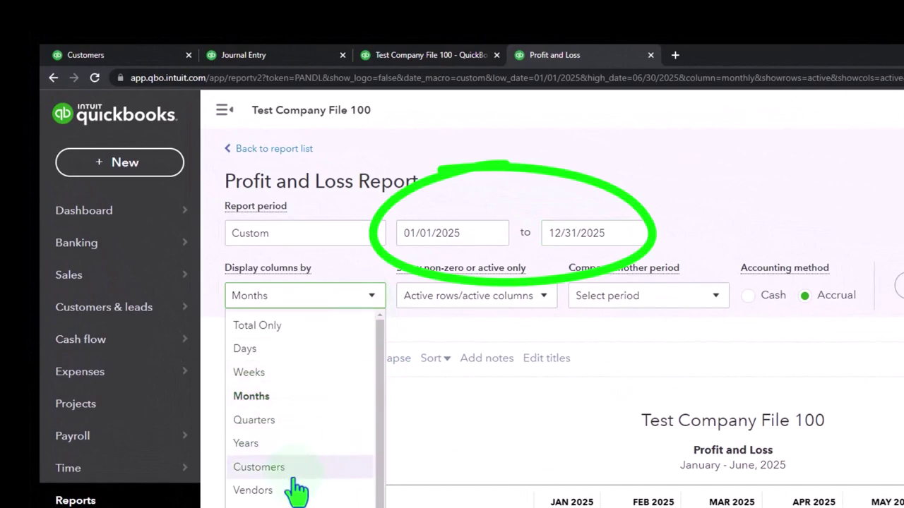
pyautogui.click(272, 468)
pyautogui.click(221, 110)
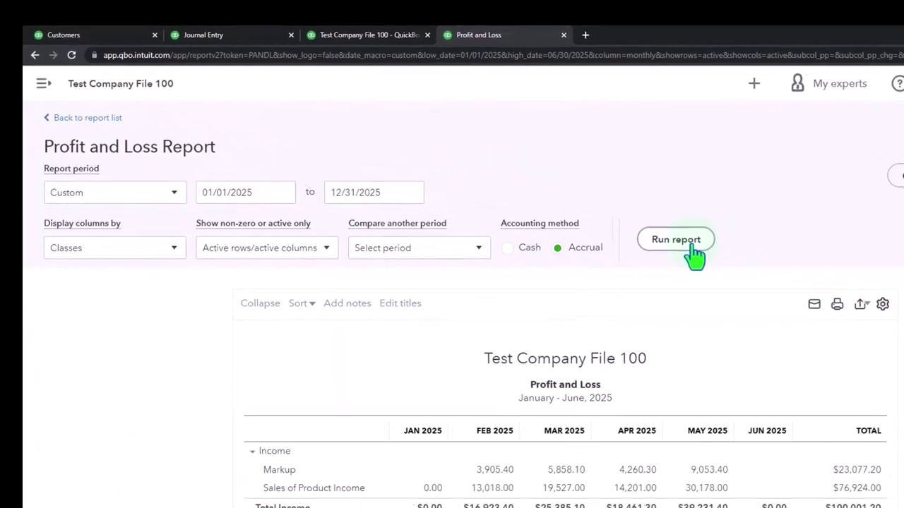
pyautogui.click(838, 276)
pyautogui.scroll(-3, 555, 191)
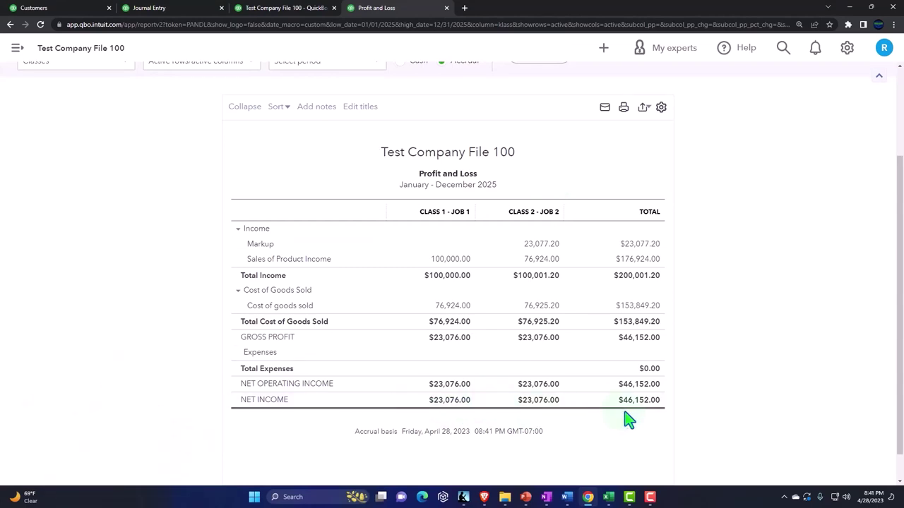
pyautogui.rightClick(425, 8)
pyautogui.click(446, 74)
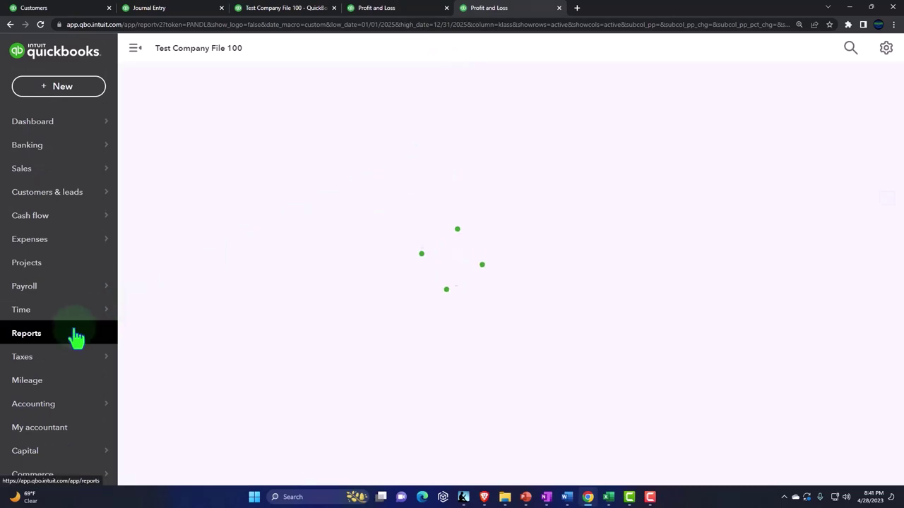
# Find and open the Project Profitability Summary report by searching Reports for 'proj'
pyautogui.click(33, 341)
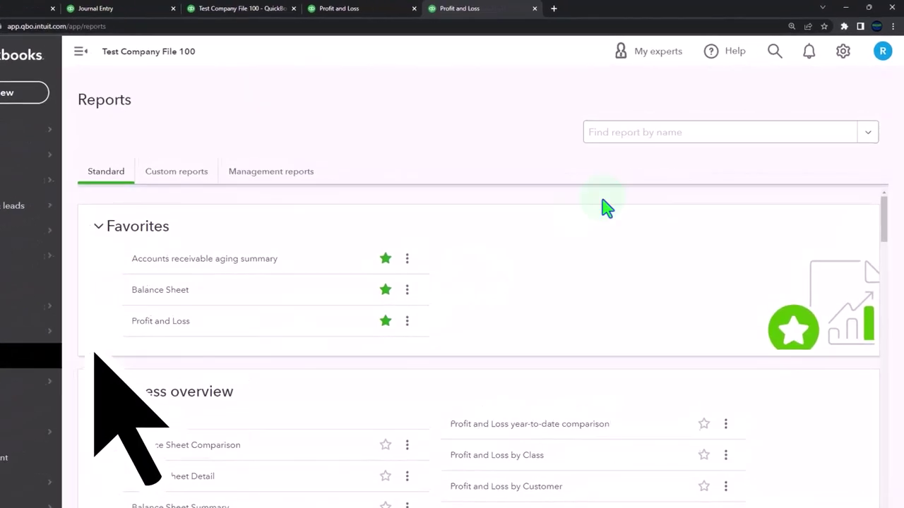
pyautogui.click(642, 133)
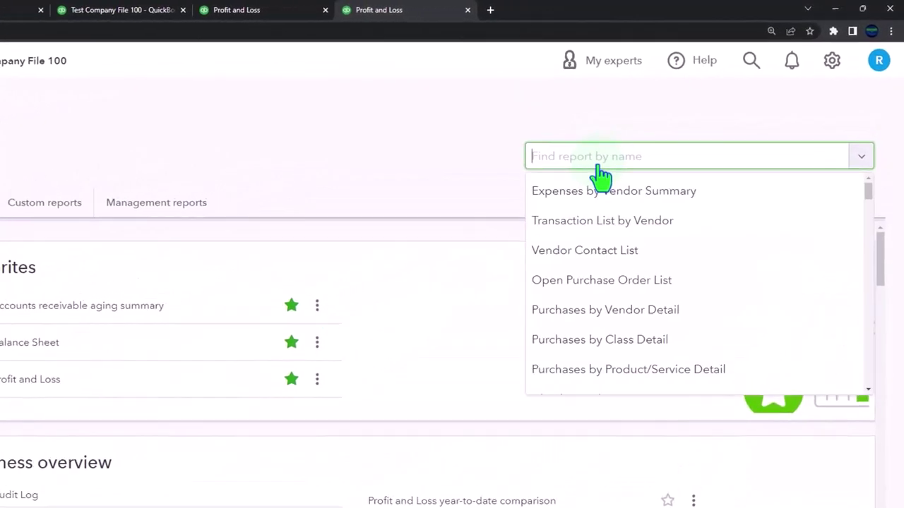
pyautogui.write('pr')
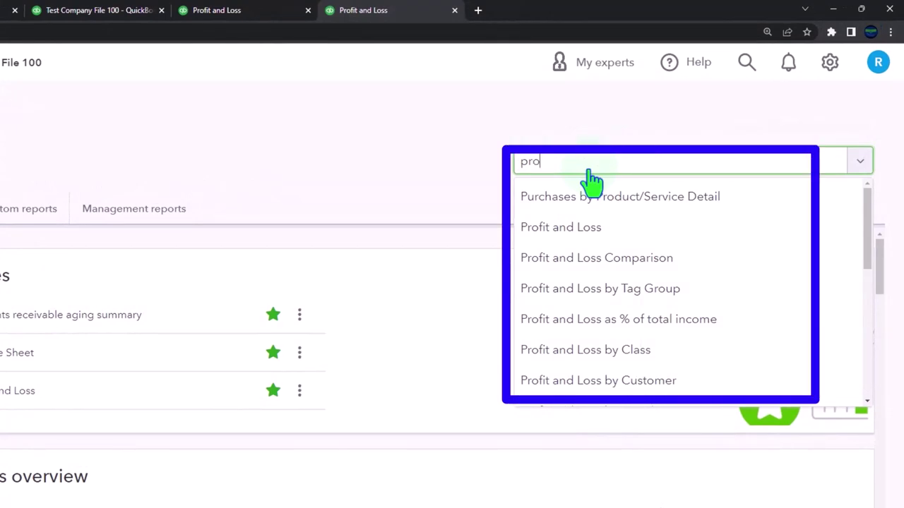
pyautogui.write('oj')
pyautogui.press('Down')
pyautogui.press('Return')
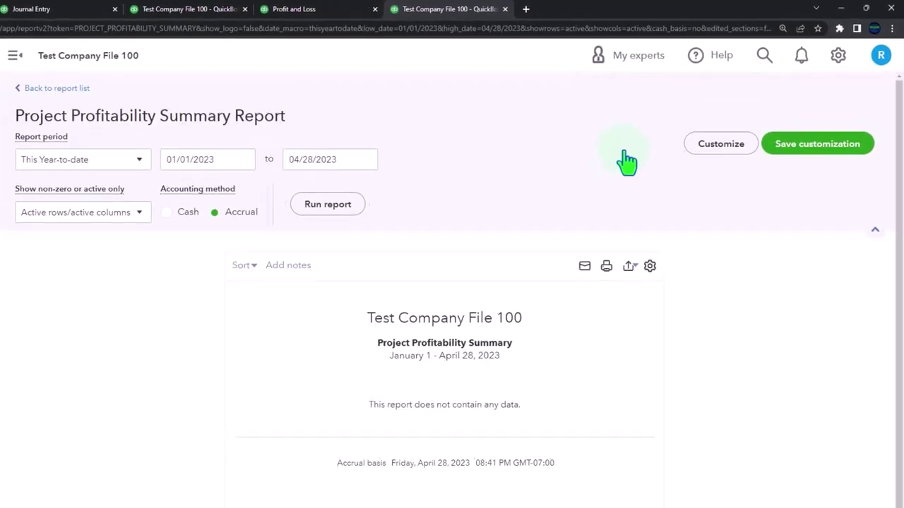
# Run the Project Profitability Summary for 01/01/2025 to 12/31/2025
pyautogui.click(219, 164)
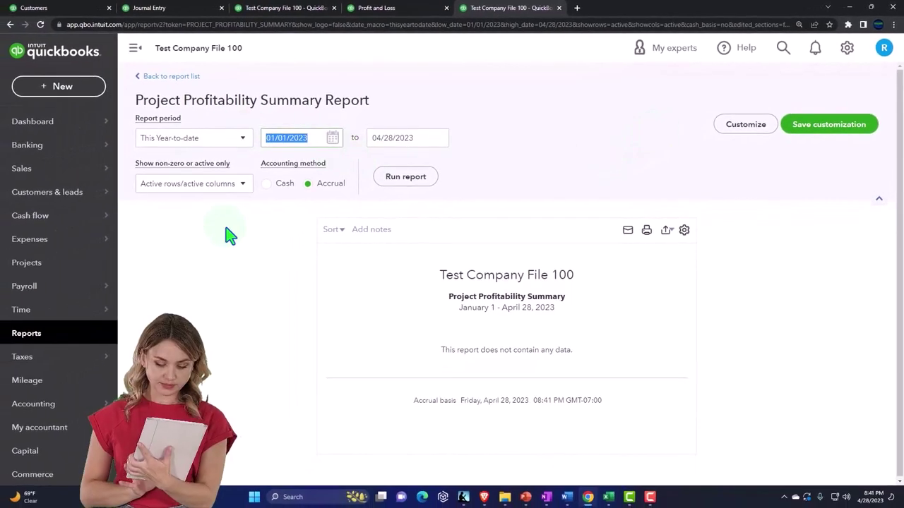
pyautogui.write('01/01/2025')
pyautogui.press('Tab')
pyautogui.write('1')
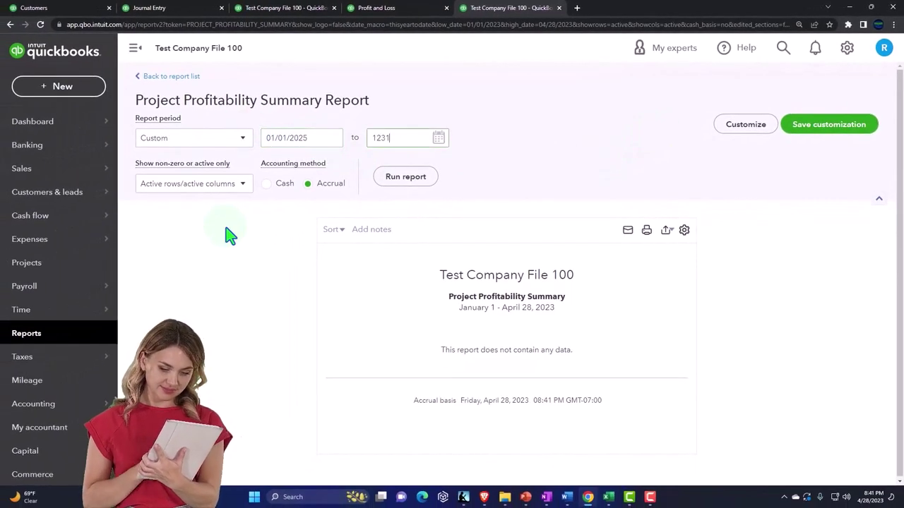
pyautogui.write('2/31/2025')
pyautogui.click(407, 179)
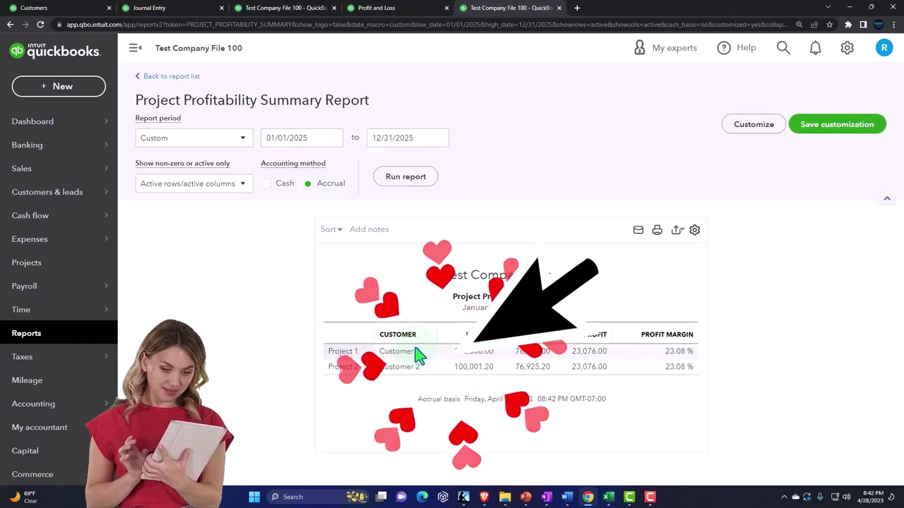
pyautogui.click(135, 48)
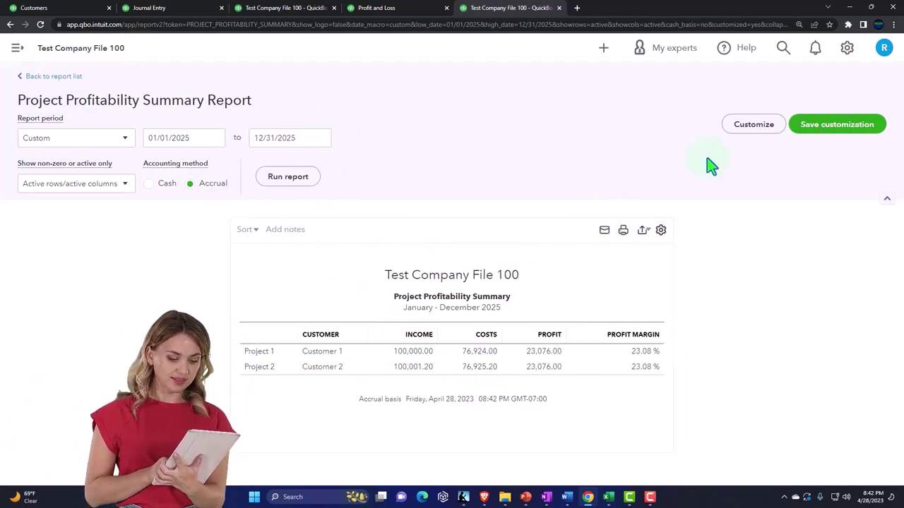
# Filter the profitability summary by Project Status In progress, then go back to the Profit and Loss tab
pyautogui.click(753, 126)
pyautogui.scroll(-1, 605, 285)
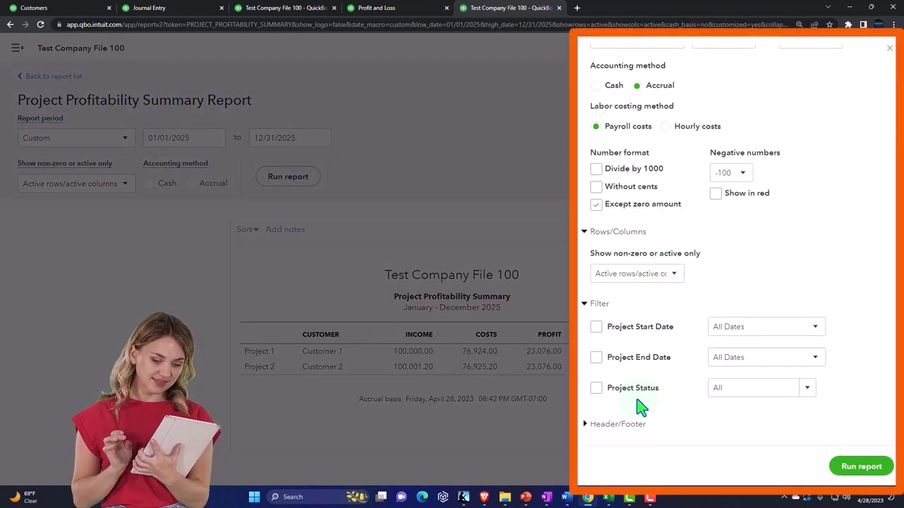
pyautogui.click(809, 392)
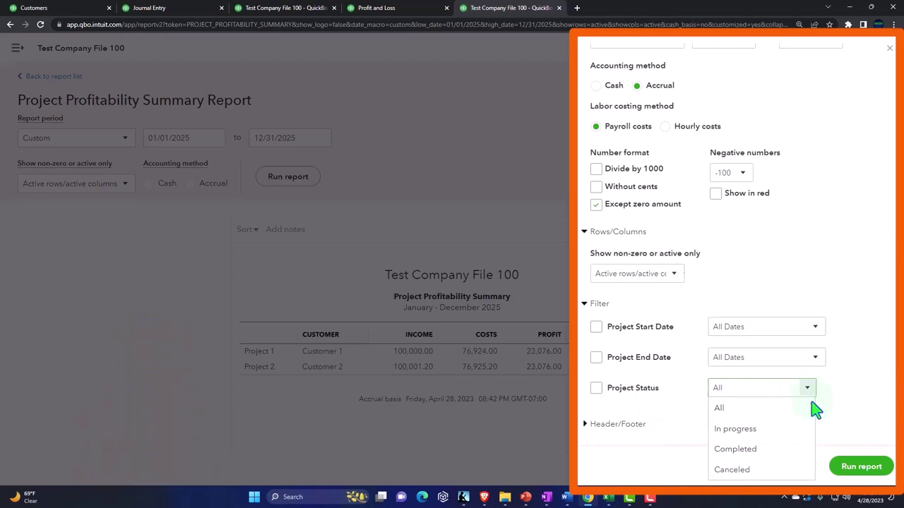
pyautogui.click(764, 432)
pyautogui.click(860, 467)
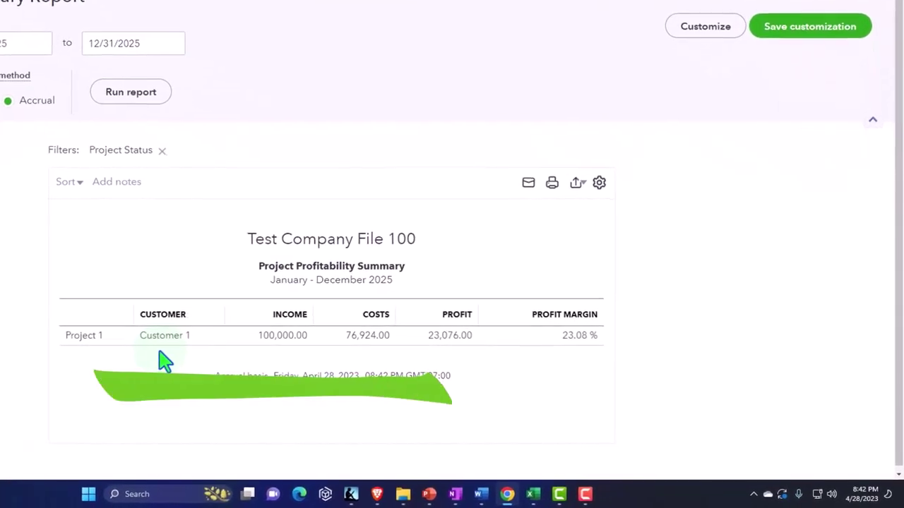
pyautogui.click(389, 16)
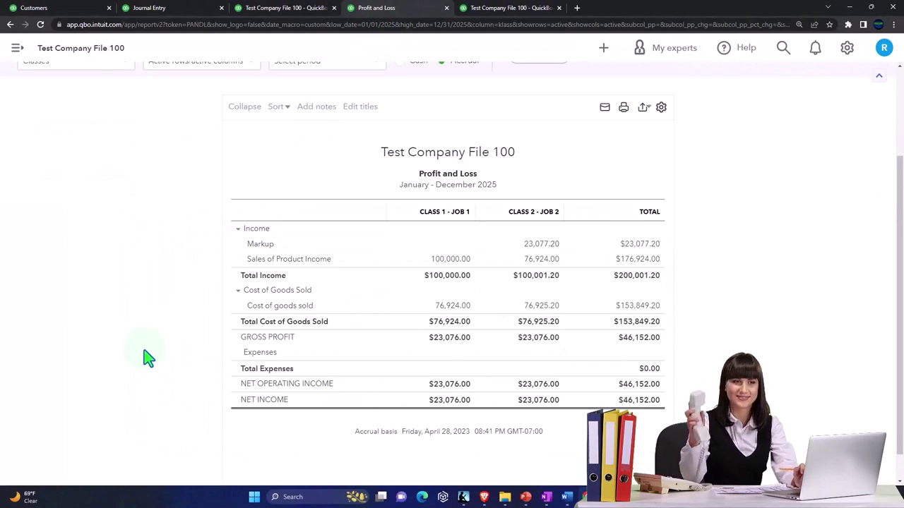